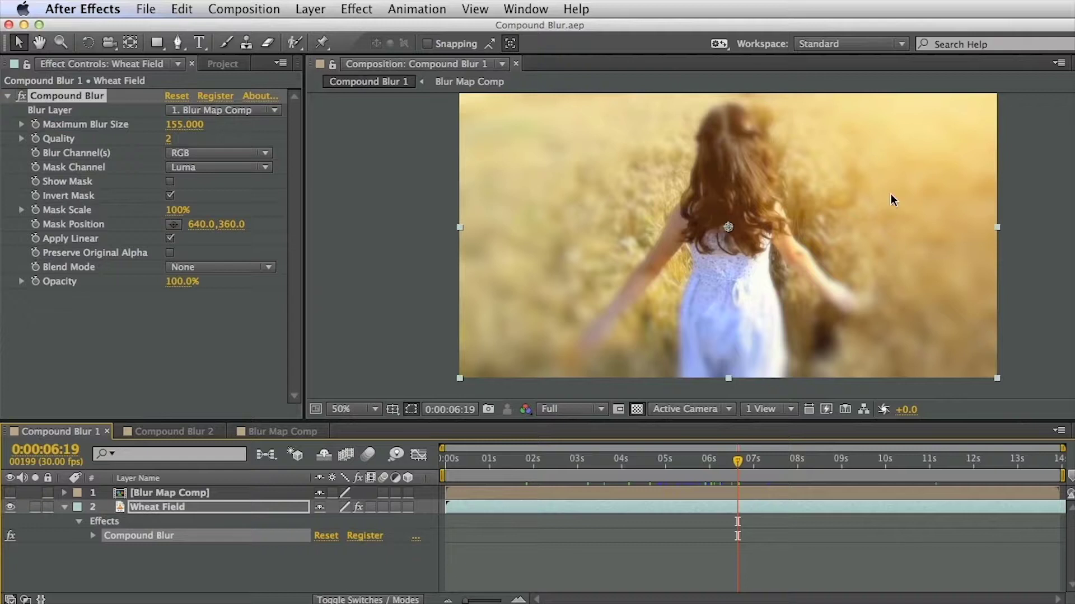
Step: Delete the Compound Blur effect from the Wheat Field layer and remove the Blur Map Comp layer from the composition
{"action": "key", "text": "Delete"}
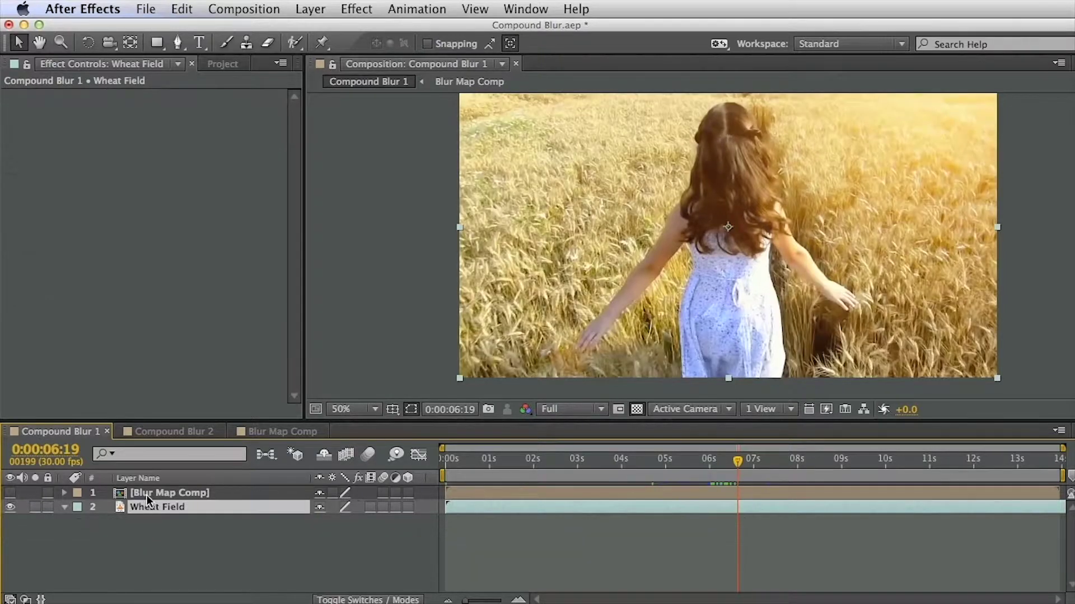
{"action": "left_click", "coordinate": [155, 497]}
{"action": "key", "text": "Delete"}
Step: Move the current time to 0:00:07:13 and apply the Universe Compound Blur effect to the Wheat Field layer
{"action": "left_click_drag", "start_coordinate": [619, 468], "coordinate": [773, 469]}
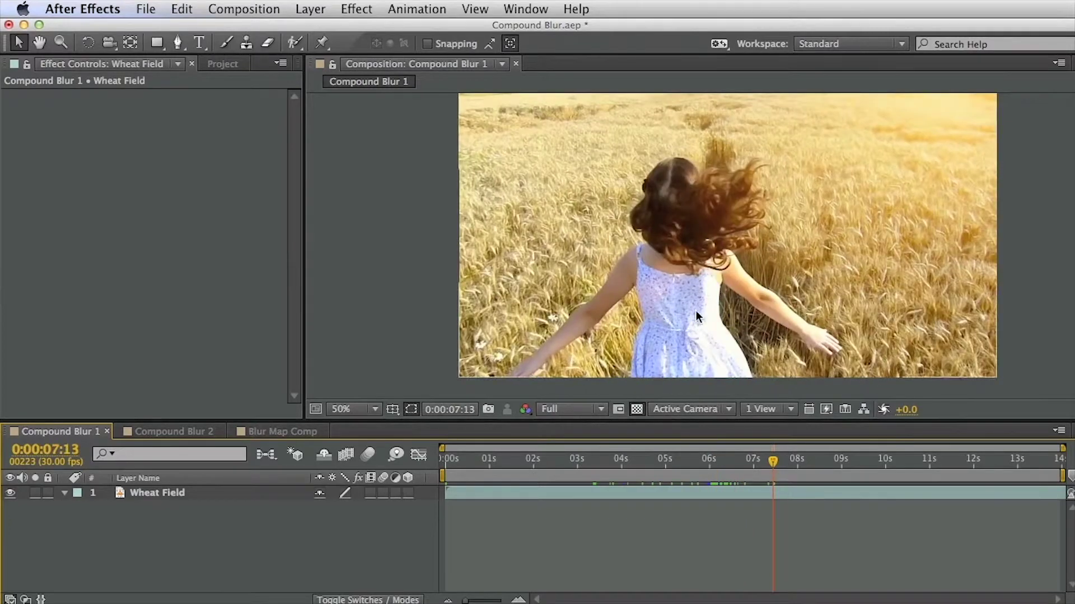
{"action": "key", "text": "super+5"}
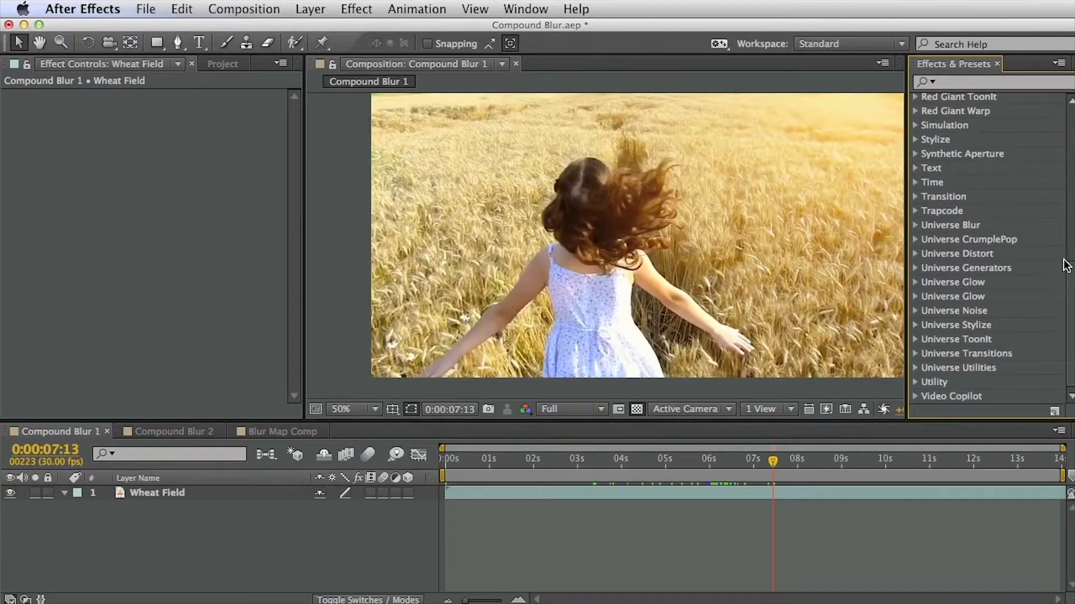
{"action": "left_click", "coordinate": [915, 226]}
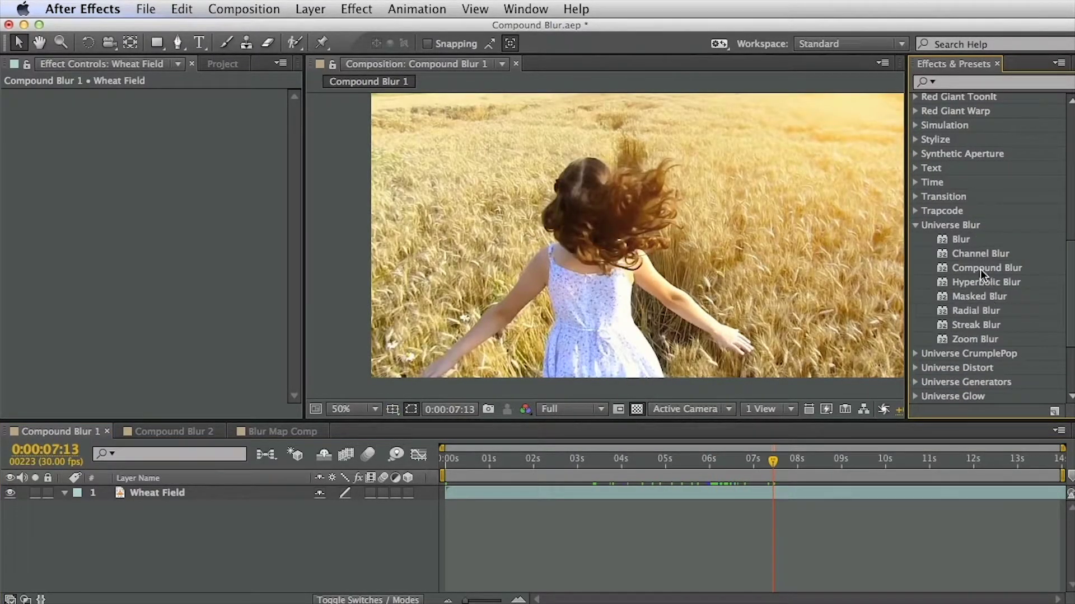
{"action": "left_click_drag", "start_coordinate": [979, 269], "coordinate": [786, 291]}
{"action": "left_click_drag", "start_coordinate": [554, 220], "coordinate": [556, 218]}
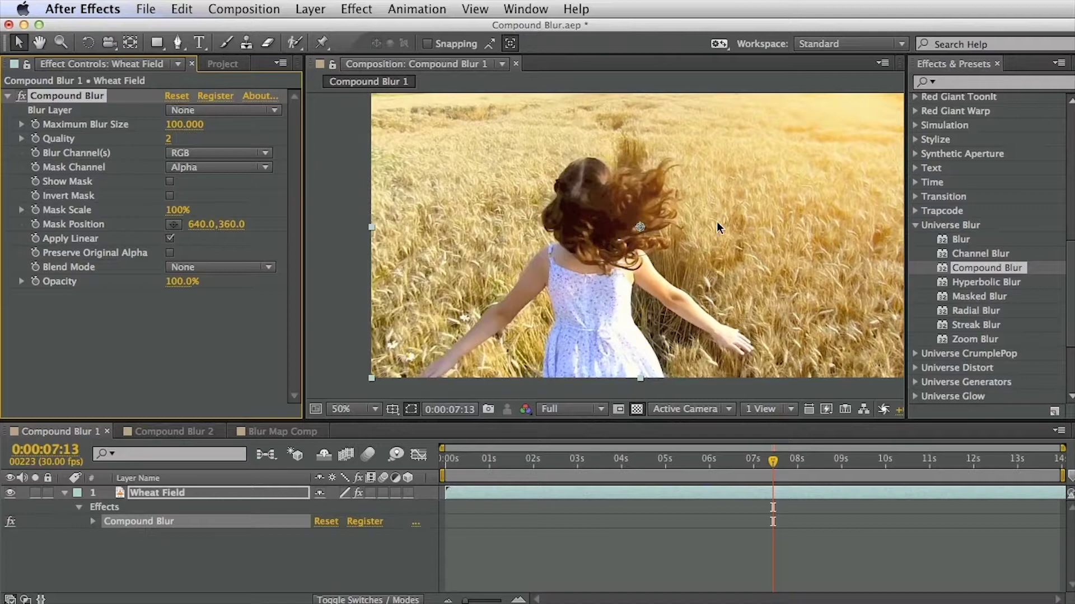
{"action": "left_click", "coordinate": [247, 510]}
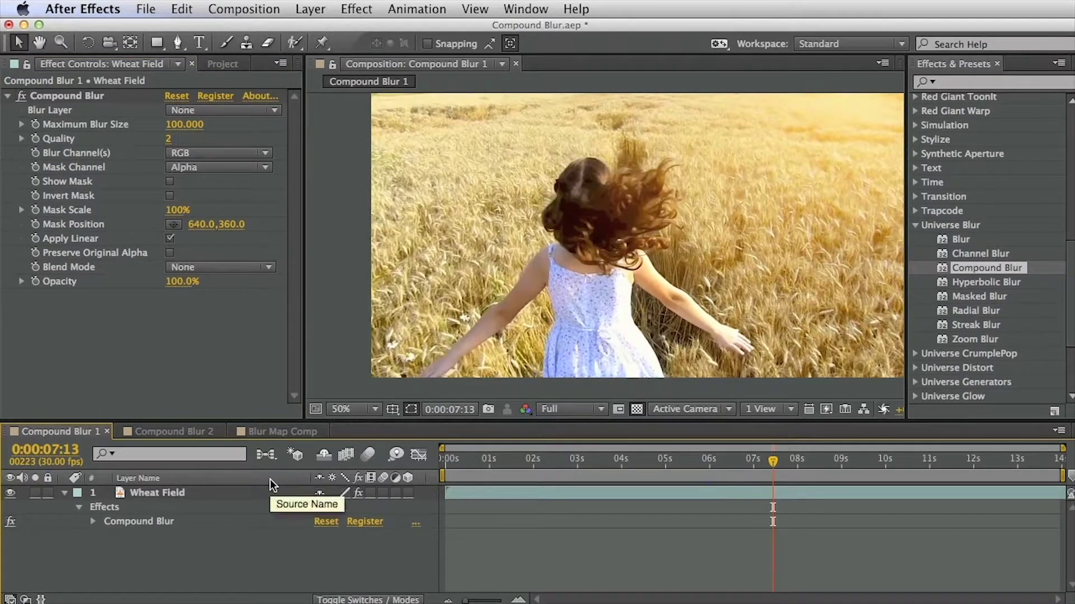
Step: Create a 1280 x 720, 30 fps composition named "Blur Map" and add a comp-sized black solid to it
{"action": "key", "text": "super+n"}
{"action": "type", "text": "Blur Map"}
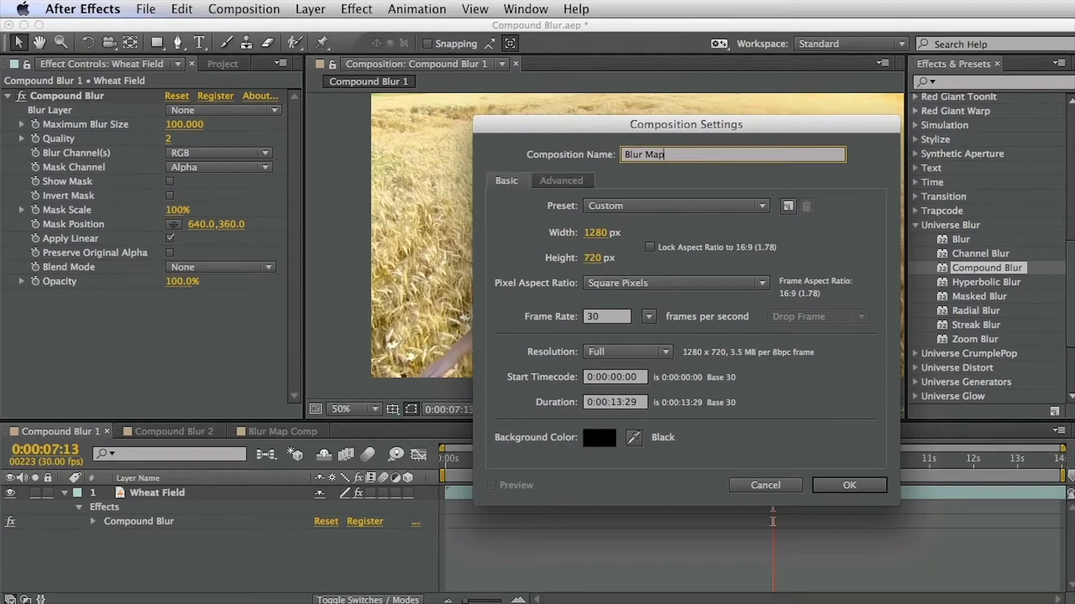
{"action": "key", "text": "Return"}
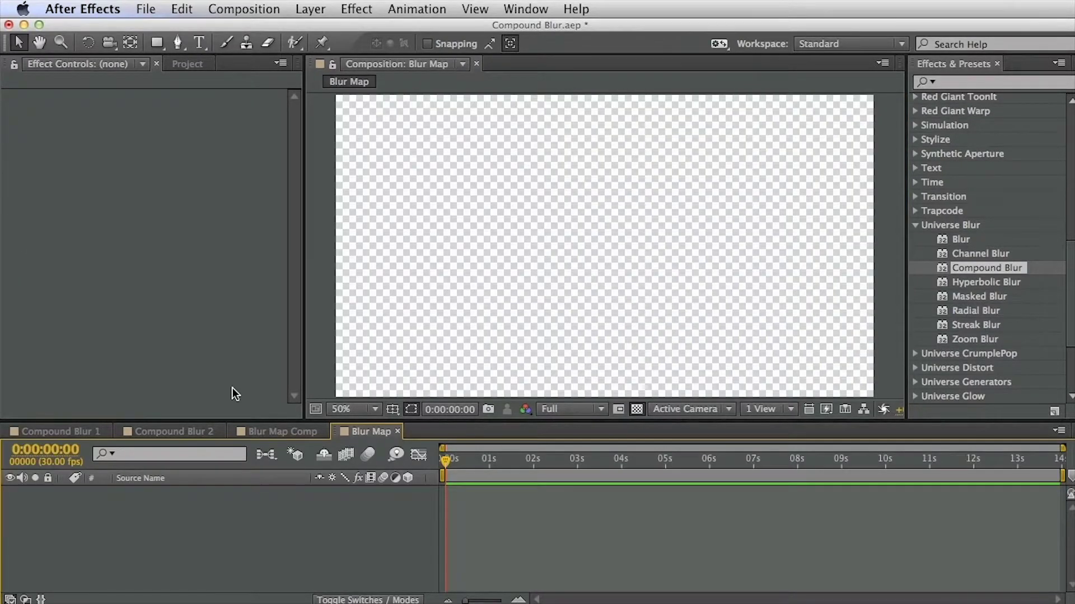
{"action": "key", "text": "super+y"}
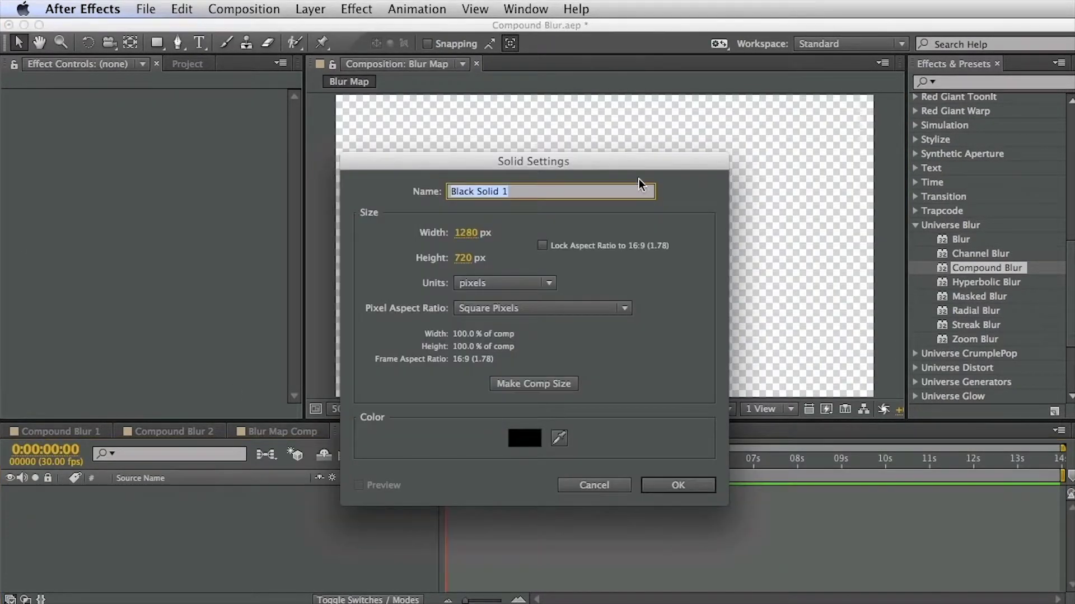
{"action": "left_click", "coordinate": [680, 485]}
Step: Apply the Circle generate effect to the black solid and set its radius to 273
{"action": "left_click", "coordinate": [356, 9]}
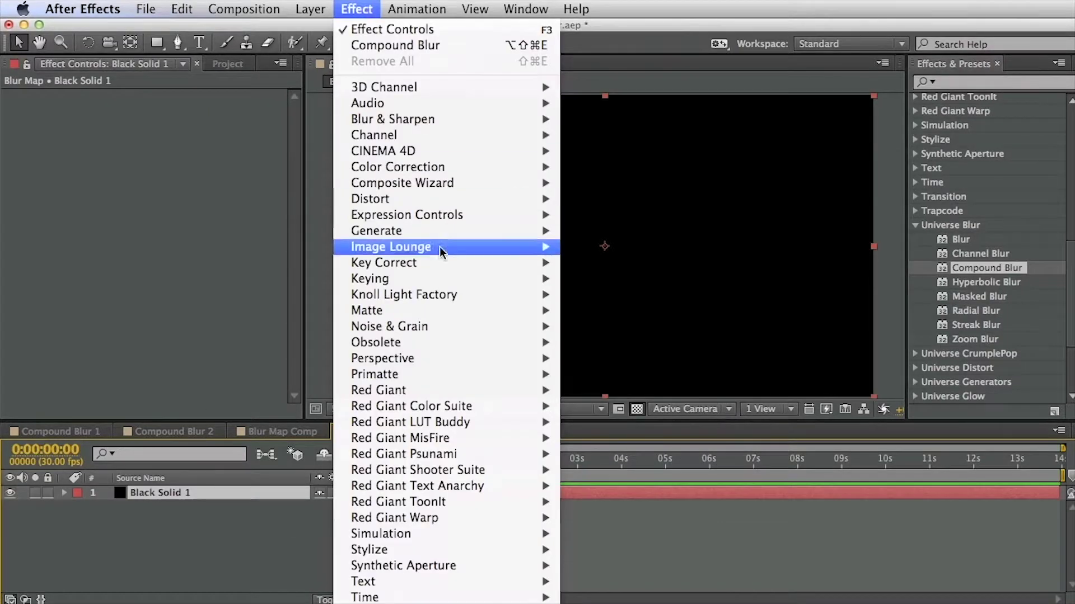
{"action": "mouse_move", "coordinate": [423, 238]}
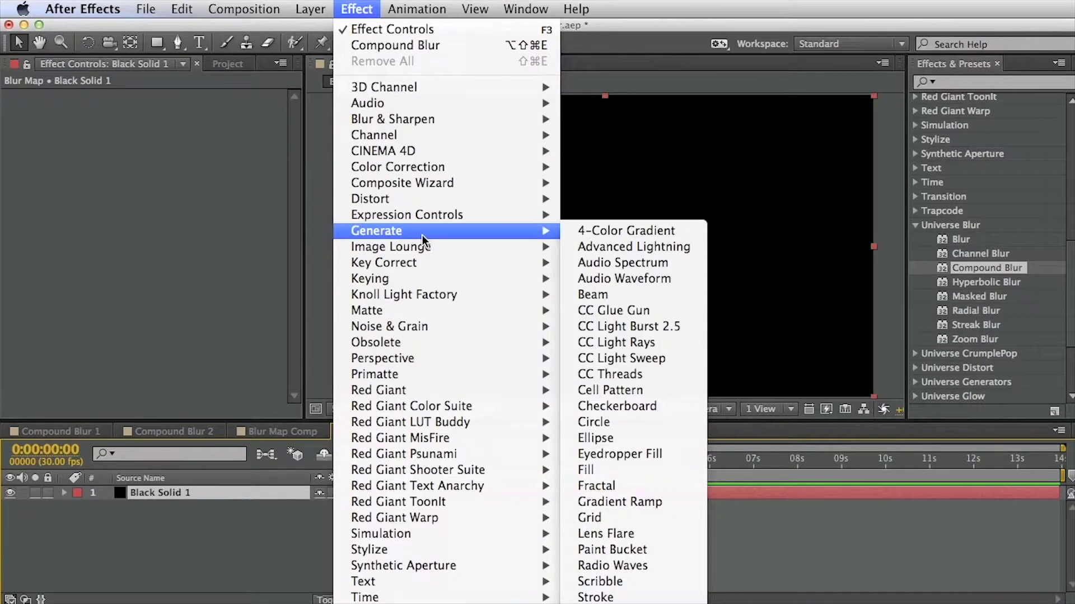
{"action": "left_click", "coordinate": [628, 423]}
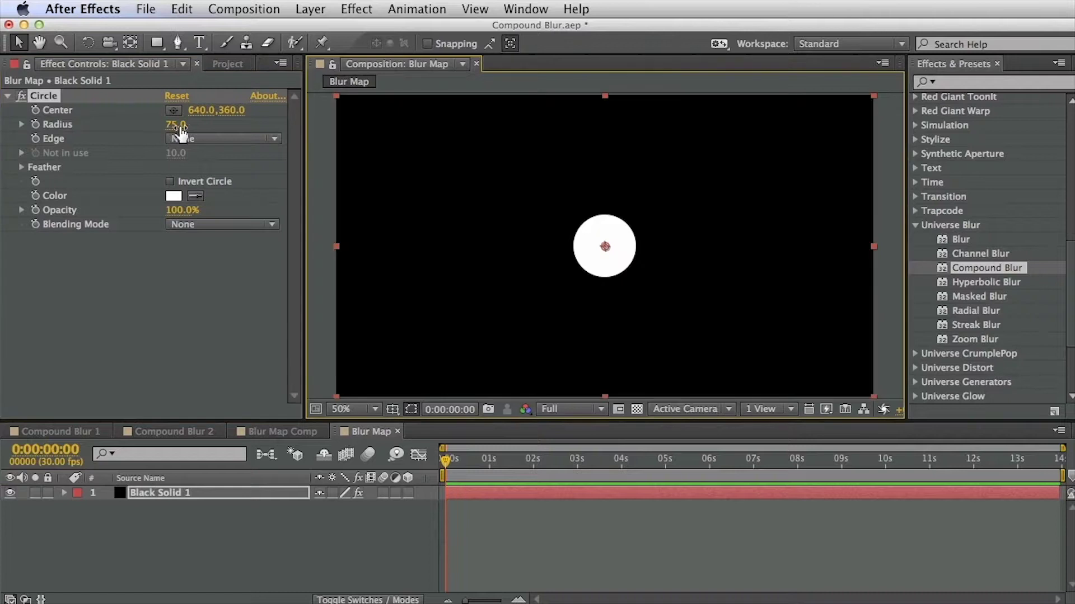
{"action": "left_click_drag", "start_coordinate": [177, 124], "coordinate": [311, 126]}
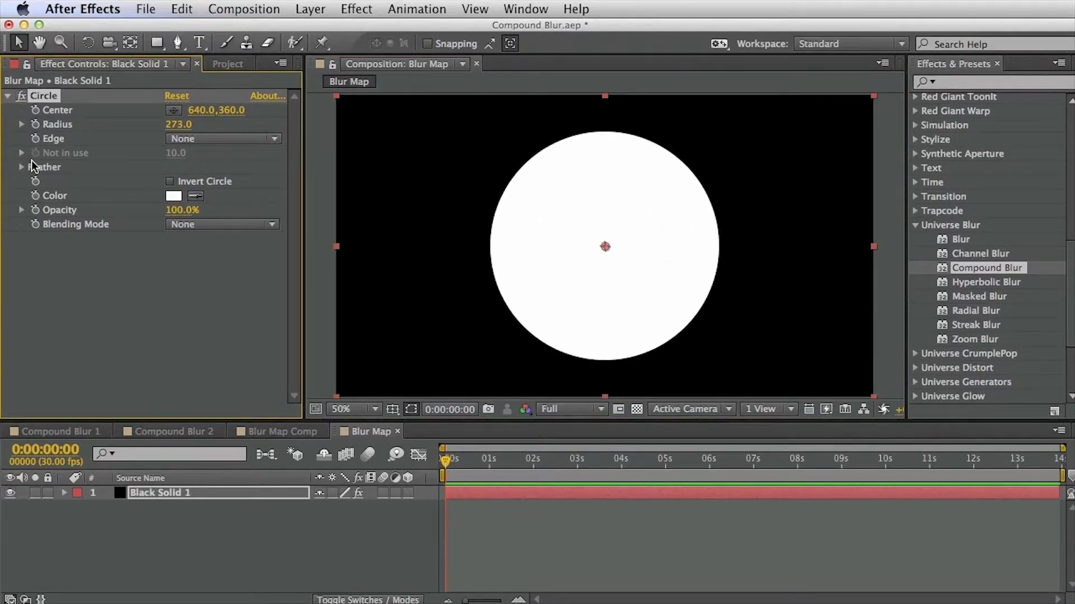
Step: Set the circle's outer edge feather to 280 and inspect the resulting gradient enlarged
{"action": "key", "text": "e"}
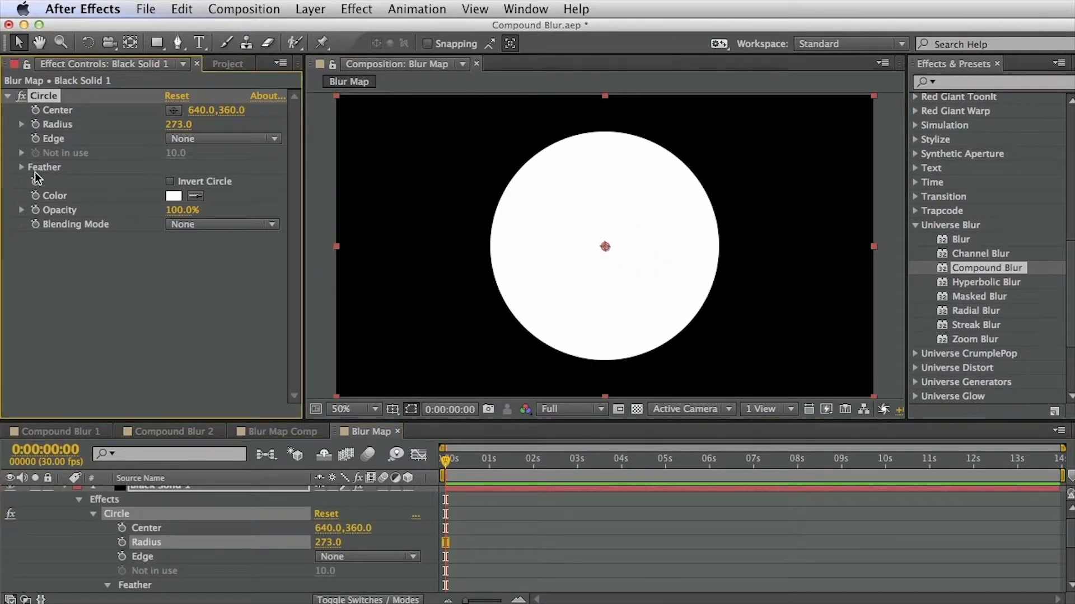
{"action": "left_click", "coordinate": [21, 166]}
{"action": "left_click_drag", "start_coordinate": [173, 182], "coordinate": [348, 168]}
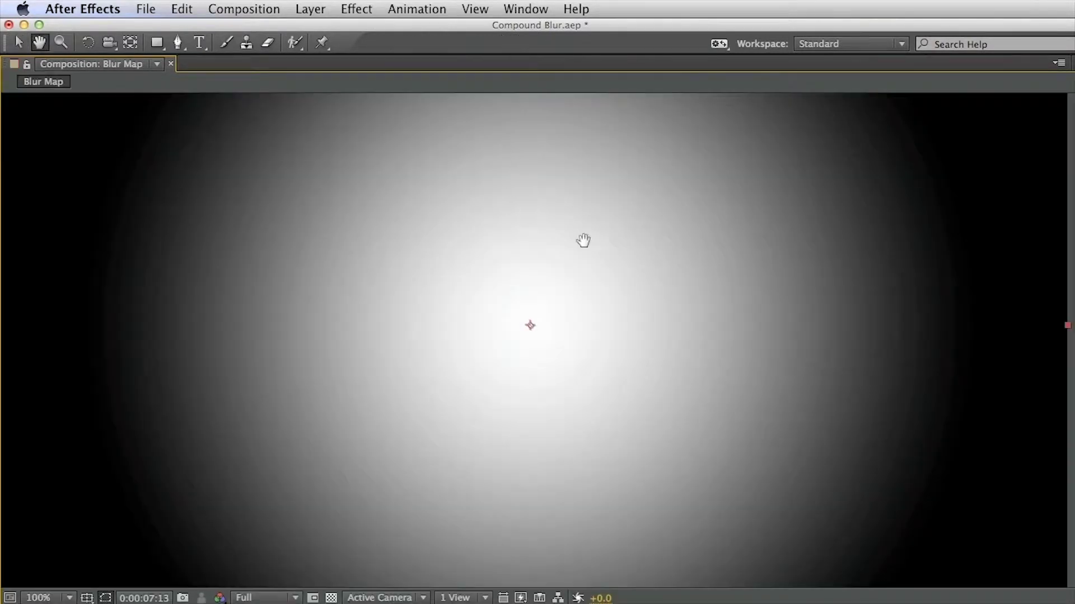
{"action": "left_click_drag", "start_coordinate": [581, 240], "coordinate": [628, 234]}
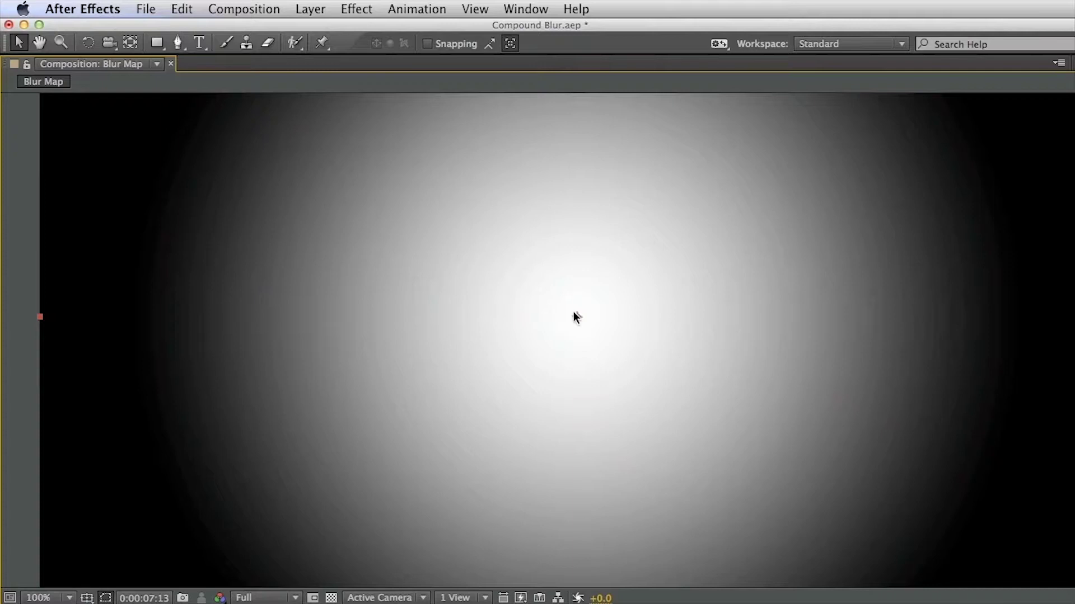
{"action": "key", "text": "grave"}
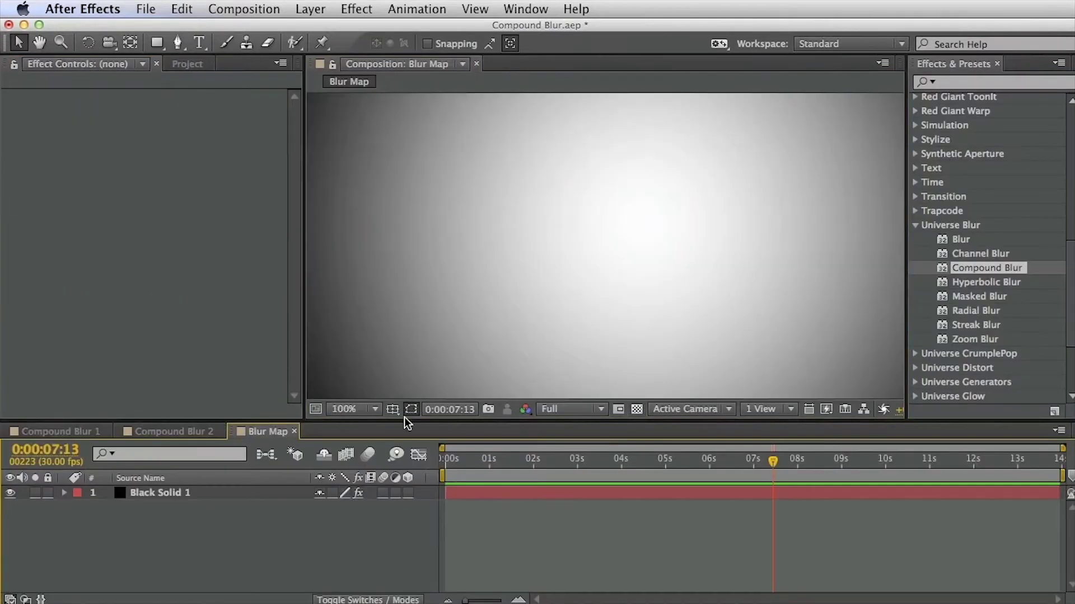
Step: Place the Blur Map composition below the Wheat Field layer in Compound Blur 1 and turn off its visibility
{"action": "left_click", "coordinate": [62, 431]}
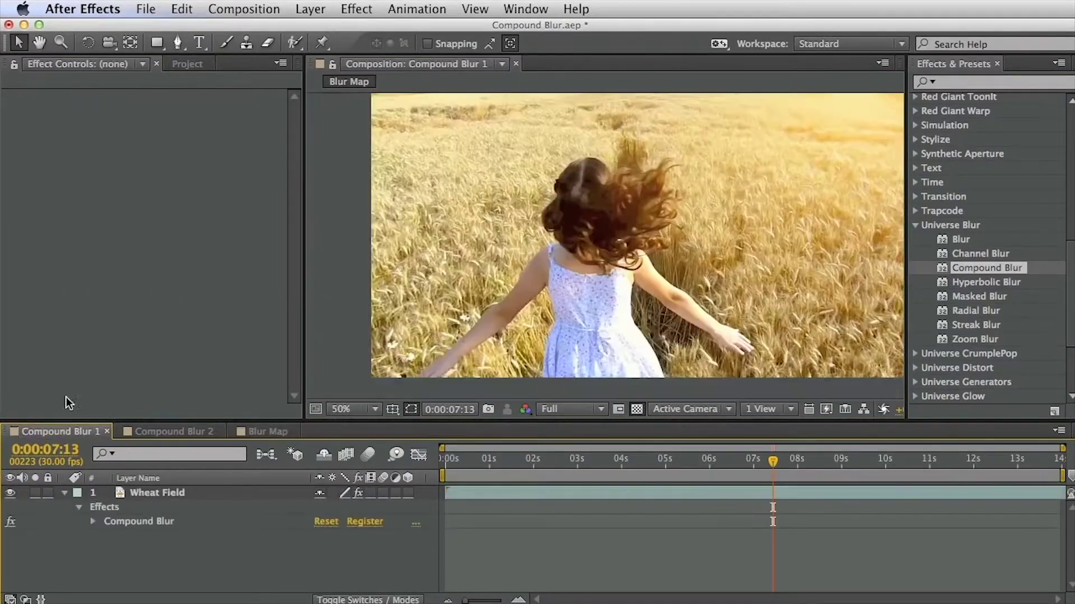
{"action": "left_click", "coordinate": [187, 63]}
{"action": "left_click_drag", "start_coordinate": [39, 212], "coordinate": [185, 536]}
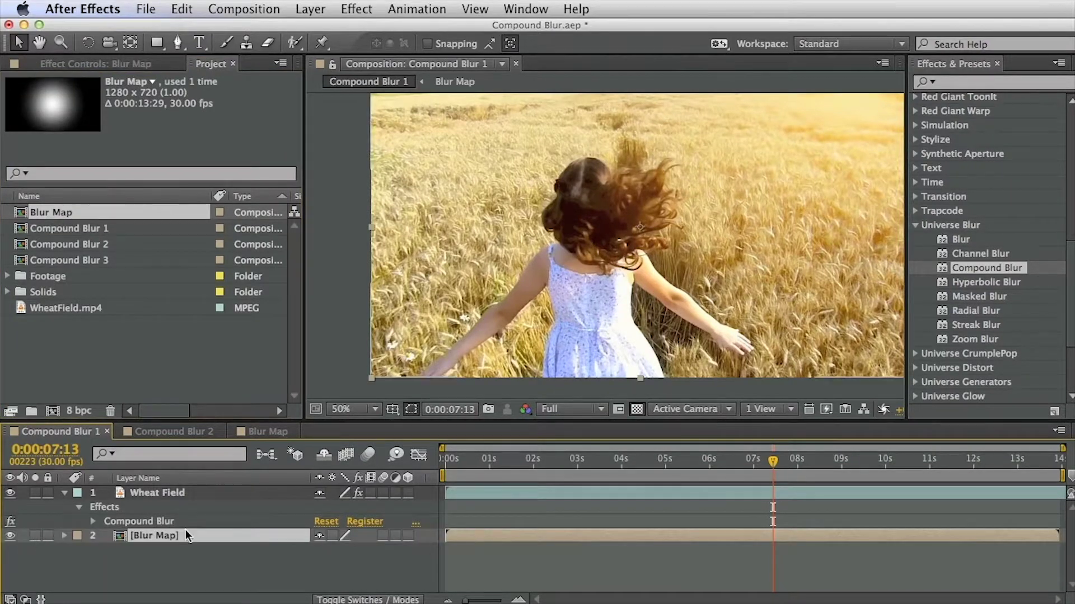
{"action": "left_click", "coordinate": [10, 536]}
Step: Set the Wheat Field Compound Blur's blur layer to Blur Map and its maximum blur size to 275
{"action": "left_click", "coordinate": [133, 522]}
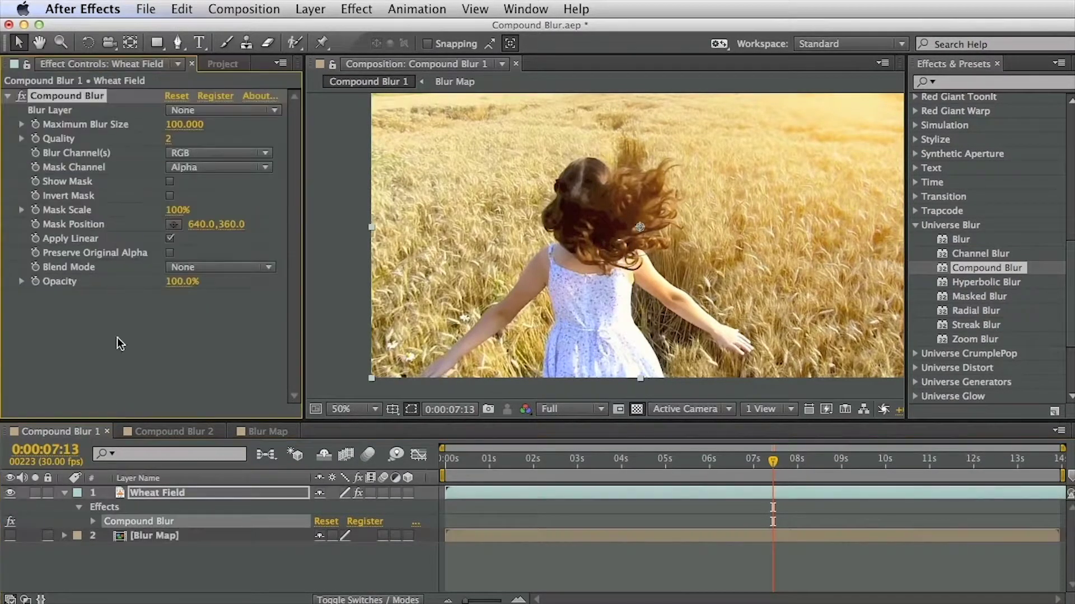
{"action": "left_click", "coordinate": [183, 111]}
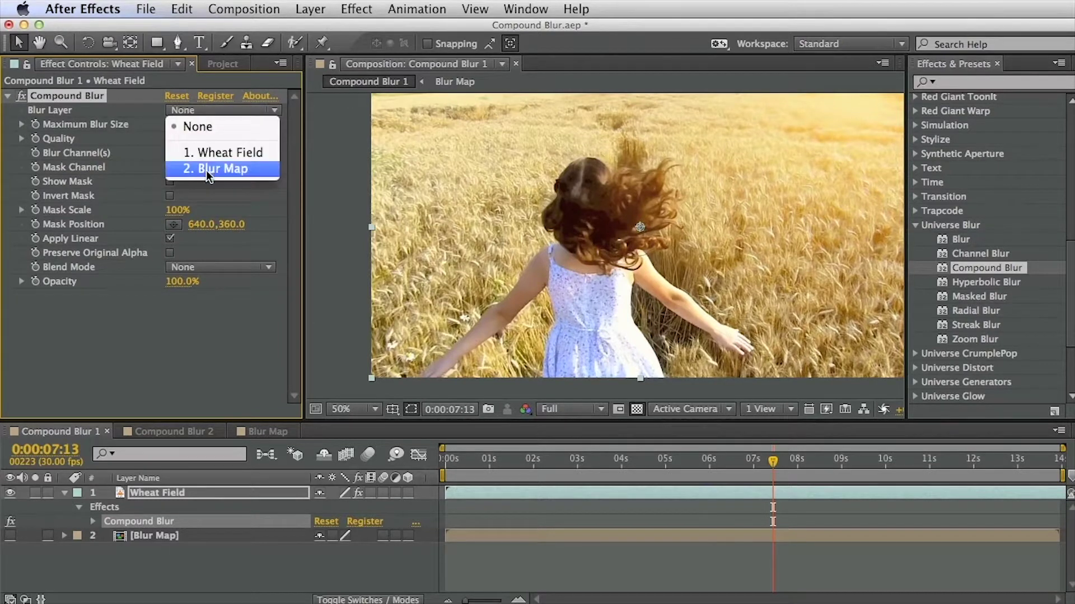
{"action": "left_click", "coordinate": [224, 168]}
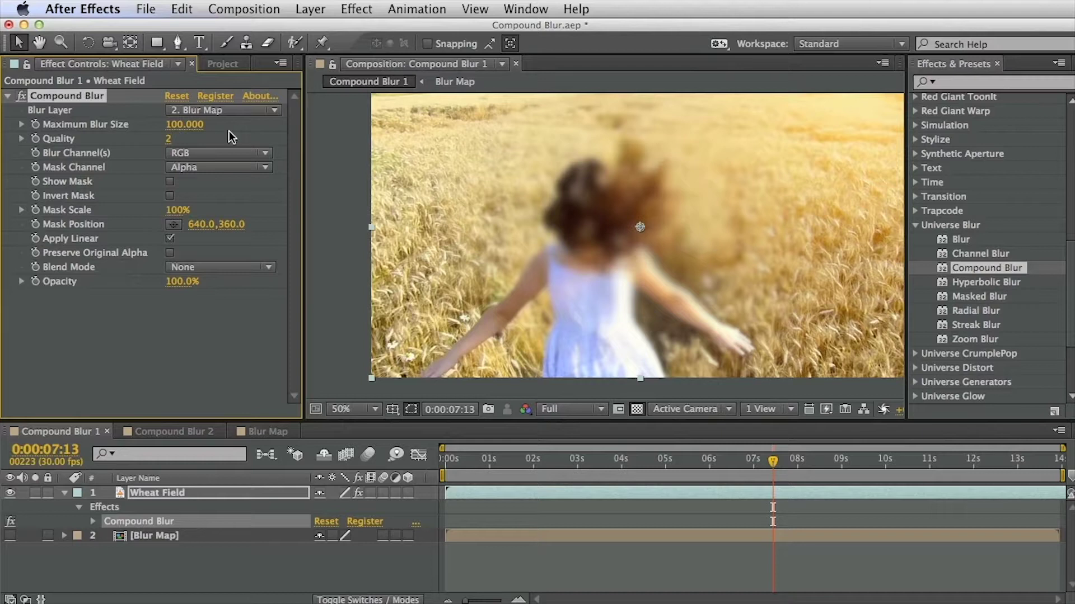
{"action": "left_click_drag", "start_coordinate": [184, 125], "coordinate": [334, 121]}
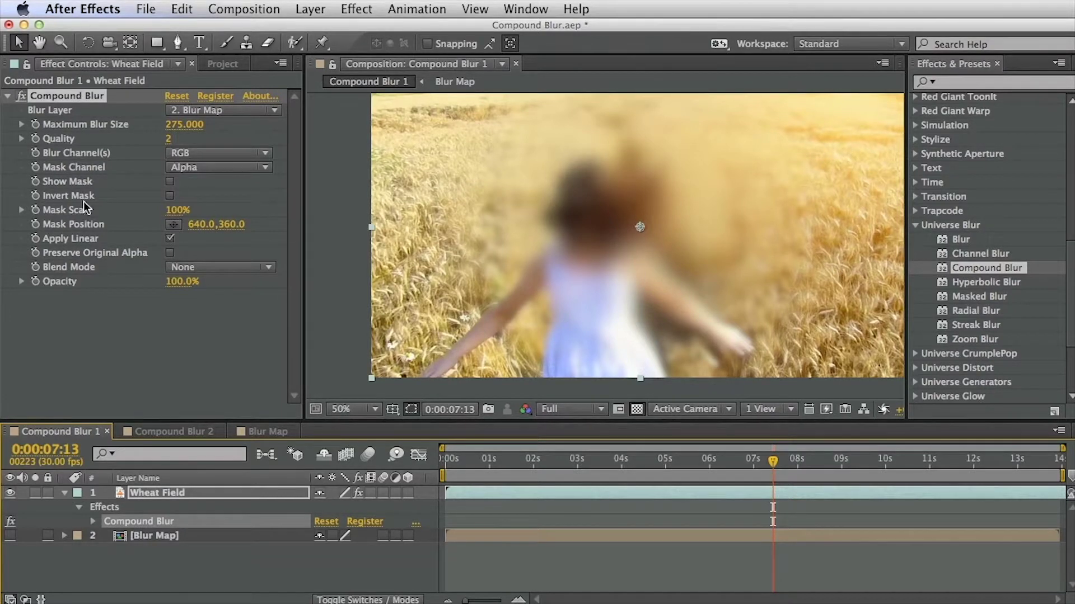
Step: Invert the Compound Blur mask, preview it at other frames up to 0:00:07:04, and set the mask scale to 170%
{"action": "left_click", "coordinate": [170, 196]}
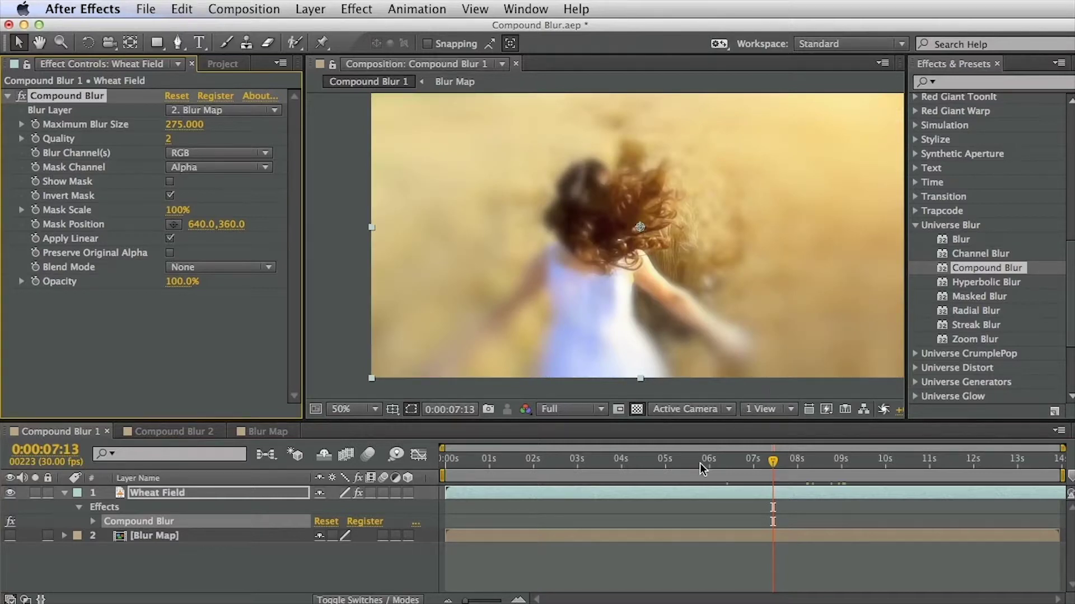
{"action": "left_click_drag", "start_coordinate": [700, 465], "coordinate": [759, 468]}
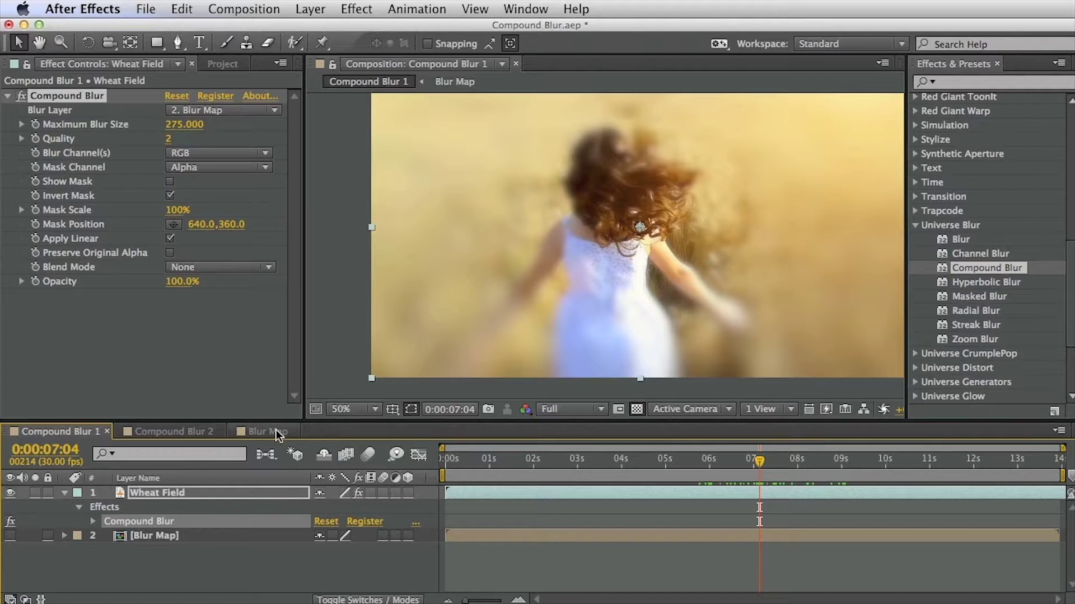
{"action": "left_click", "coordinate": [57, 225]}
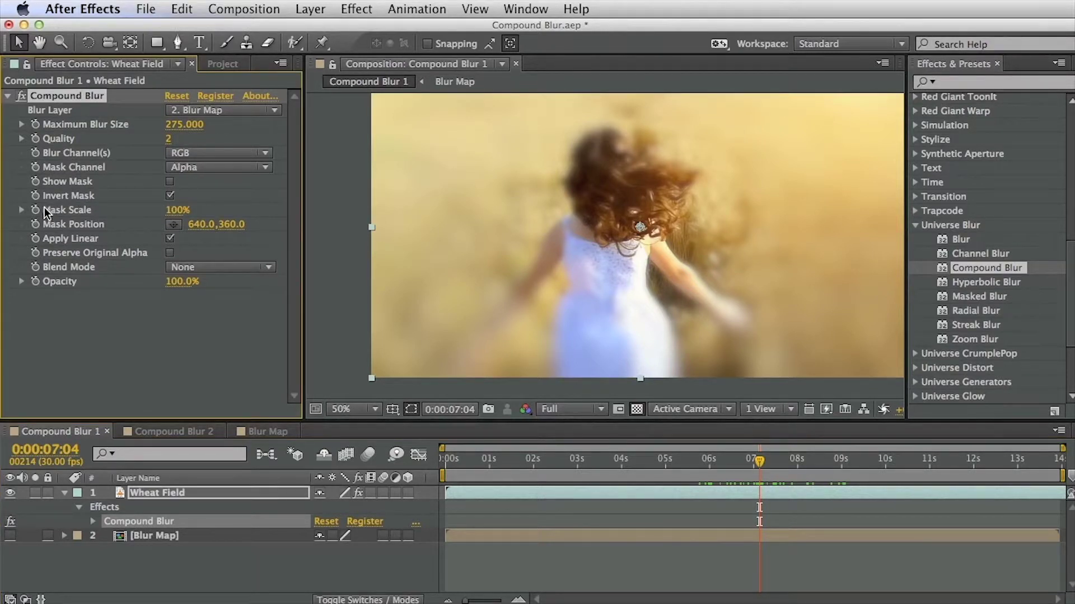
{"action": "left_click_drag", "start_coordinate": [175, 211], "coordinate": [710, 161]}
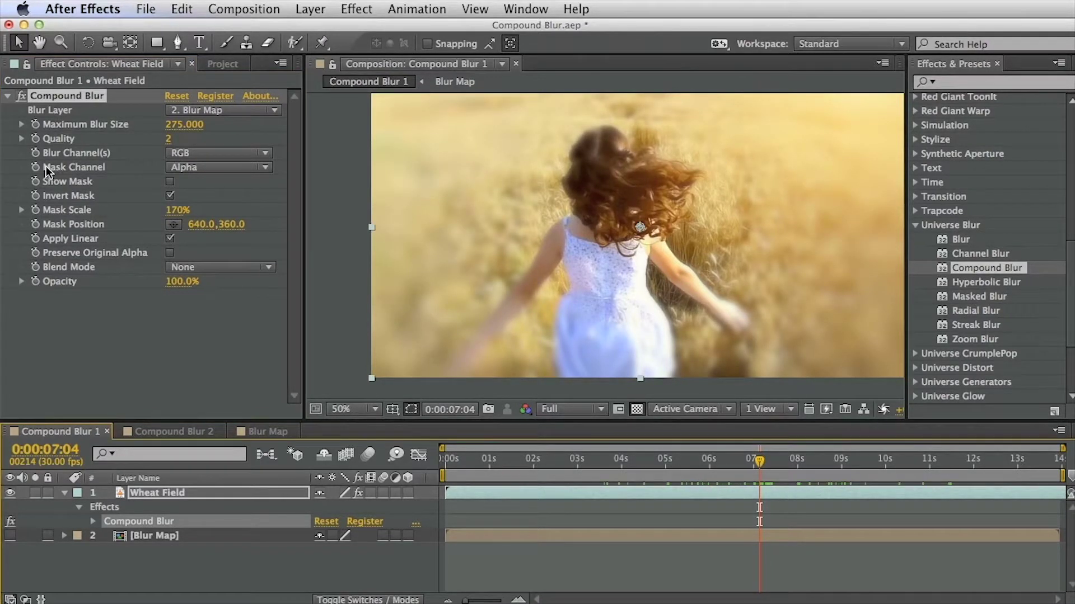
{"action": "left_click", "coordinate": [190, 167]}
{"action": "left_click", "coordinate": [136, 291]}
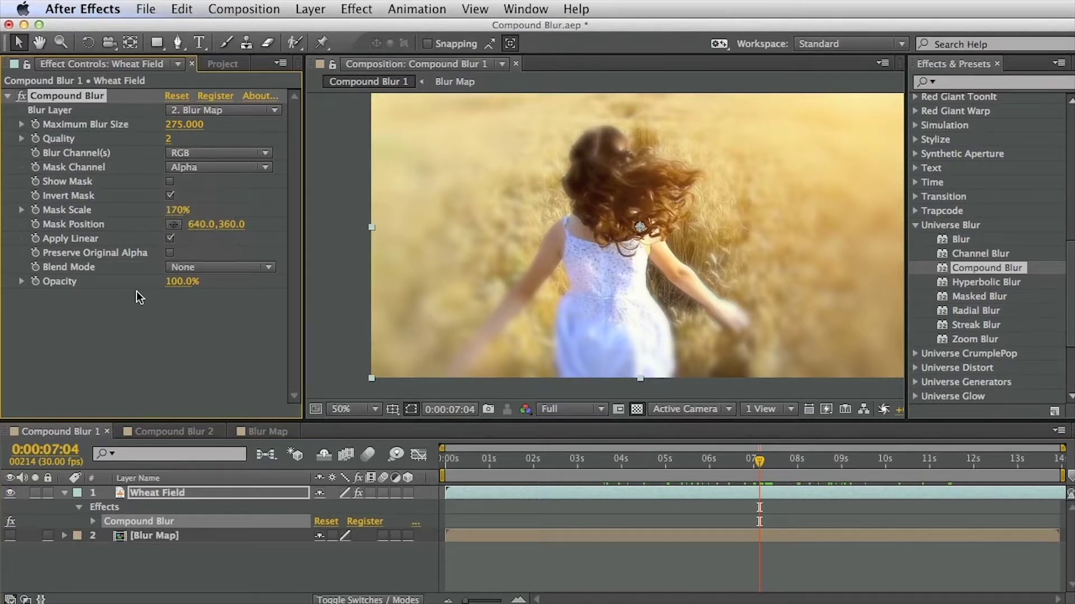
Step: In the Blur Map composition, set the blending mode of the black solid's Circle effect to Normal
{"action": "double_click", "coordinate": [200, 537]}
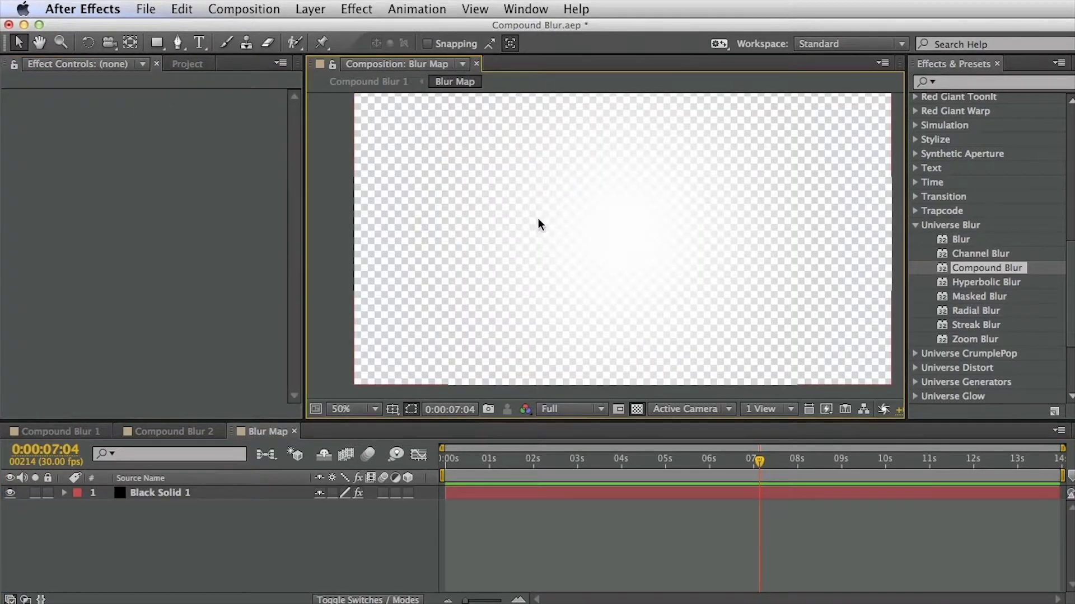
{"action": "left_click", "coordinate": [136, 494]}
{"action": "key", "text": "e"}
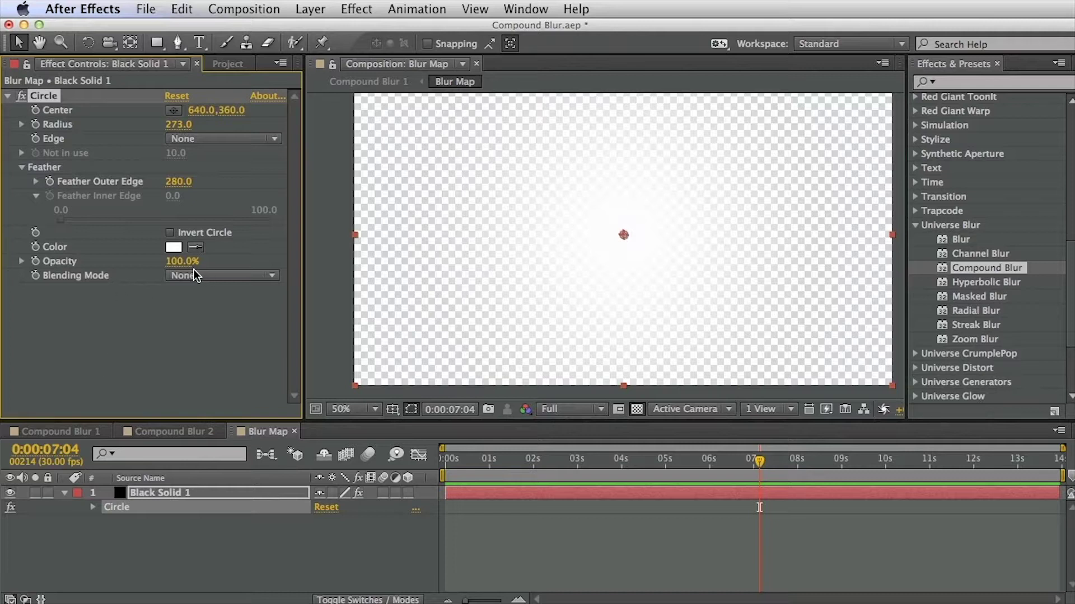
{"action": "left_click", "coordinate": [171, 275]}
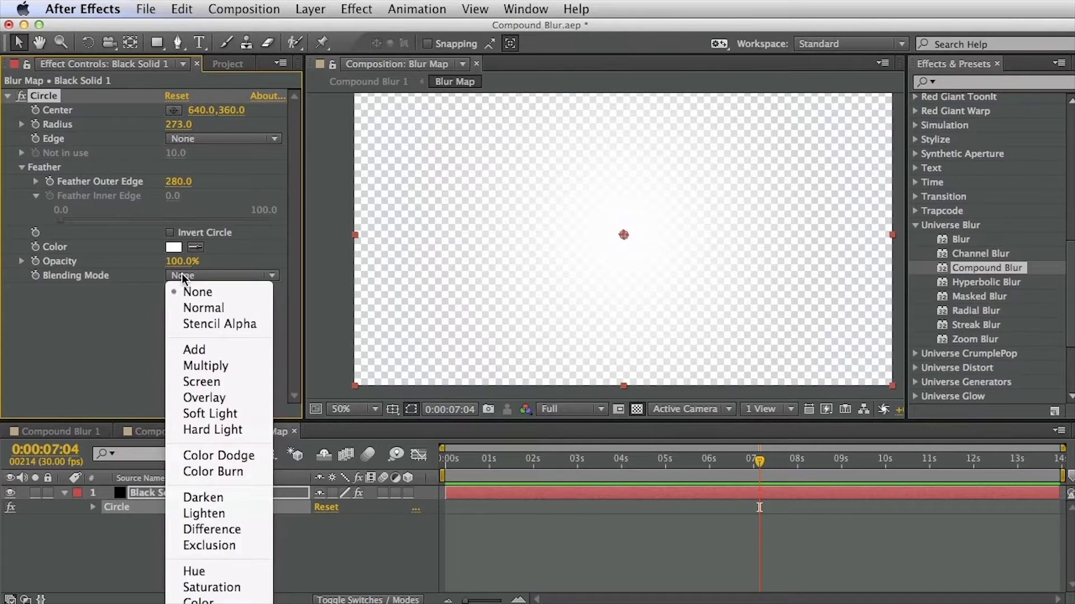
{"action": "left_click", "coordinate": [207, 307]}
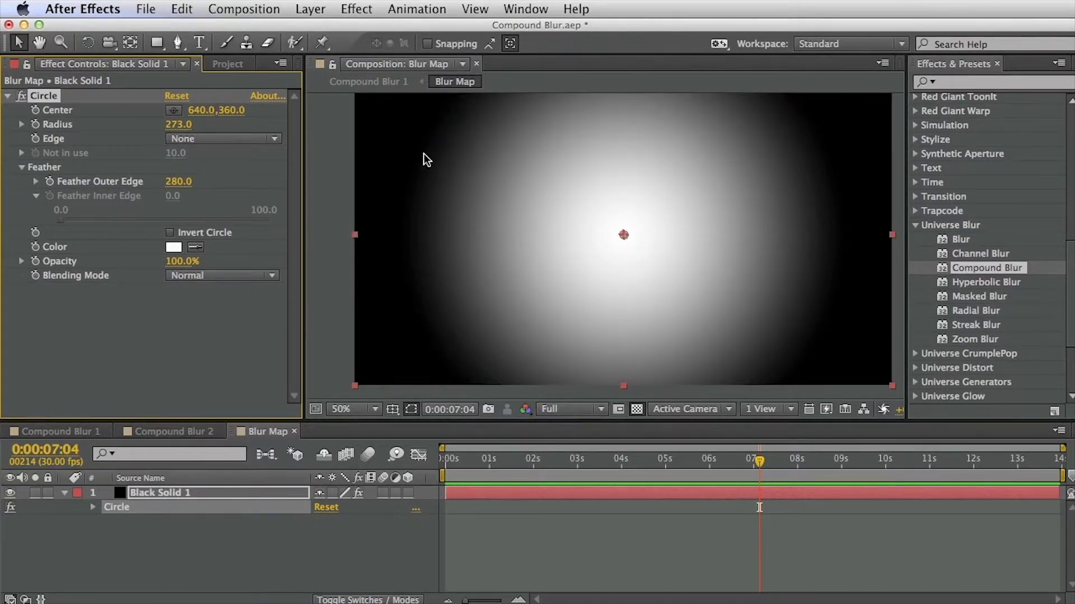
Step: In Compound Blur 1, set the Wheat Field Compound Blur's mask channel to Luma and maximum blur size to 157, checking the mask
{"action": "left_click", "coordinate": [62, 427]}
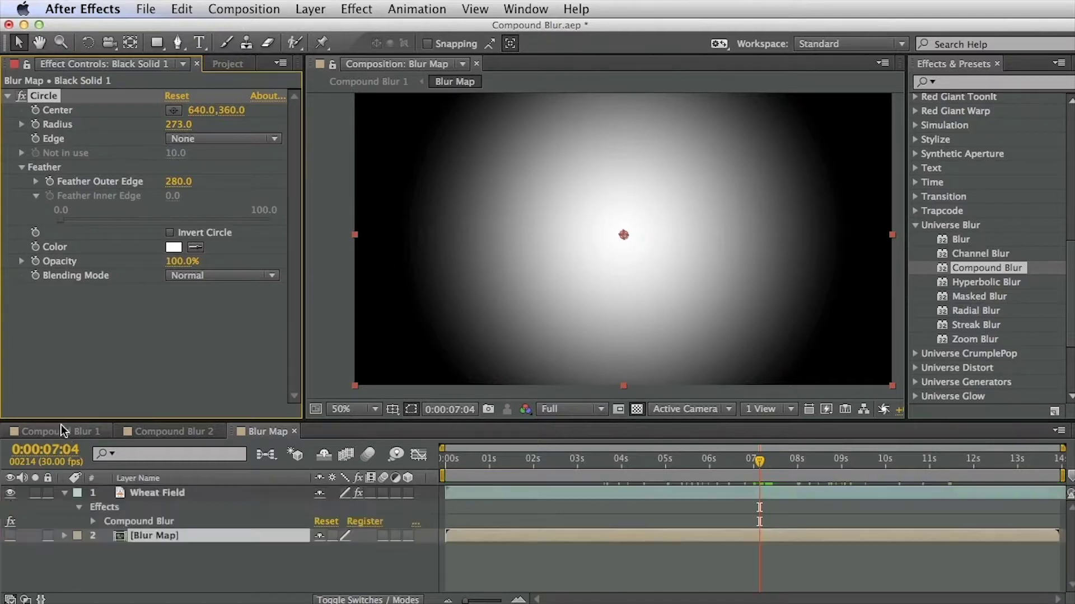
{"action": "left_click", "coordinate": [140, 521]}
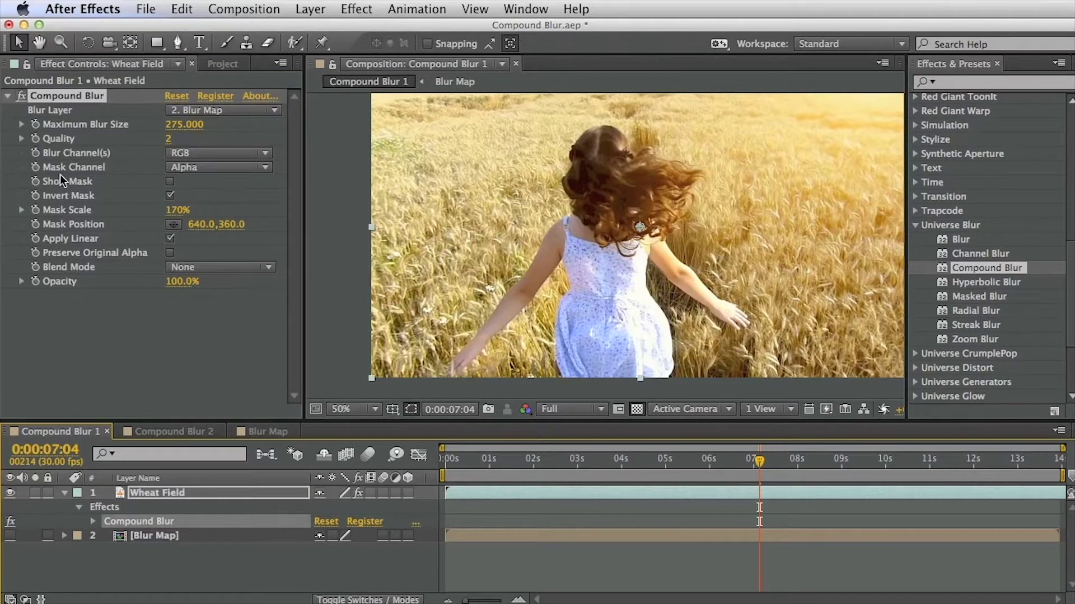
{"action": "left_click", "coordinate": [195, 170]}
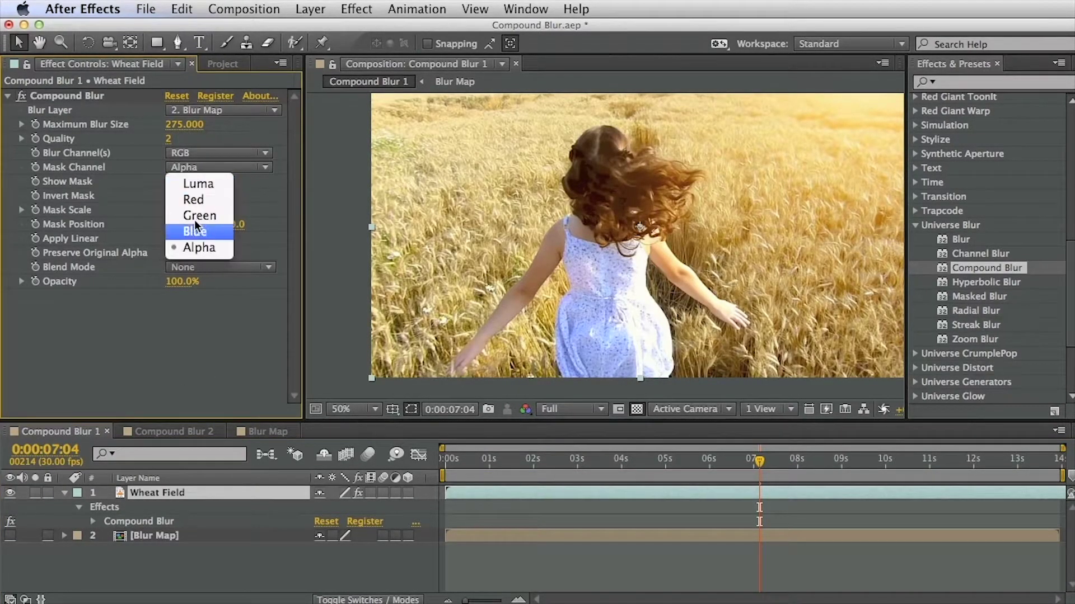
{"action": "left_click", "coordinate": [186, 185]}
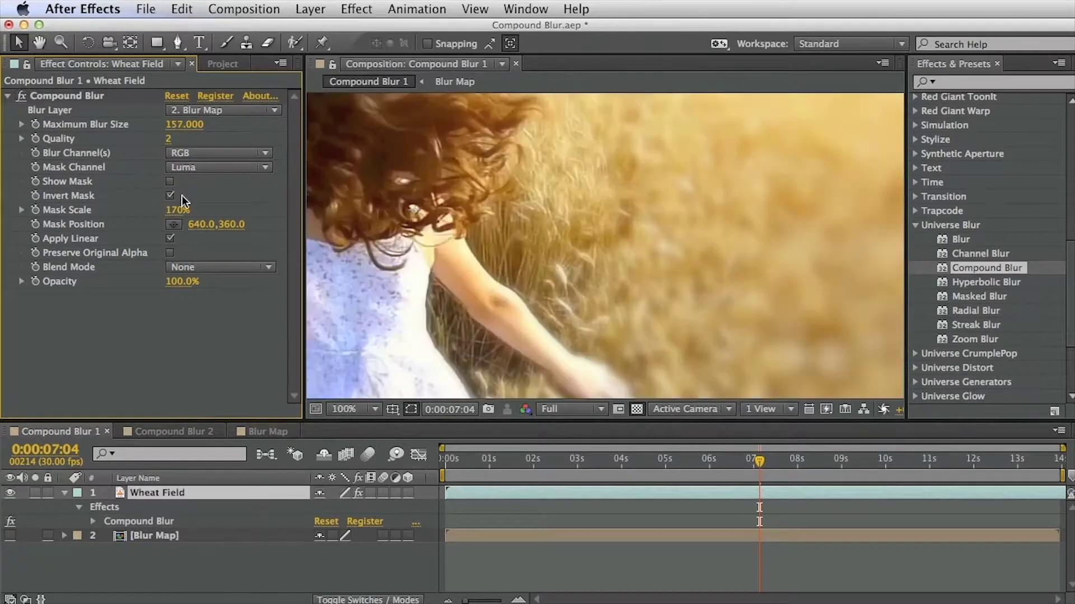
{"action": "left_click", "coordinate": [169, 181]}
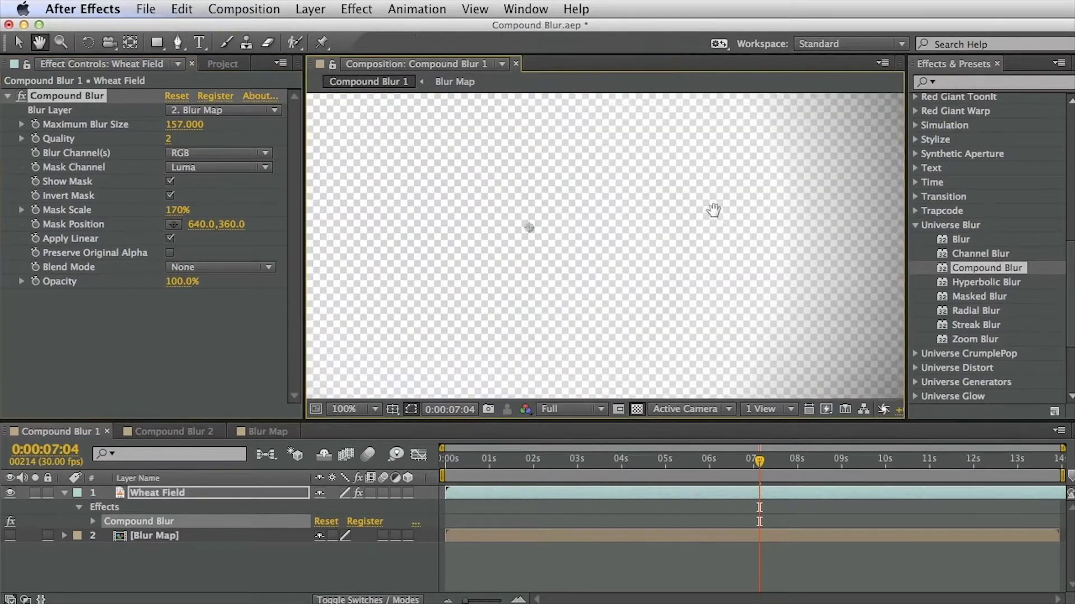
{"action": "left_click", "coordinate": [170, 182]}
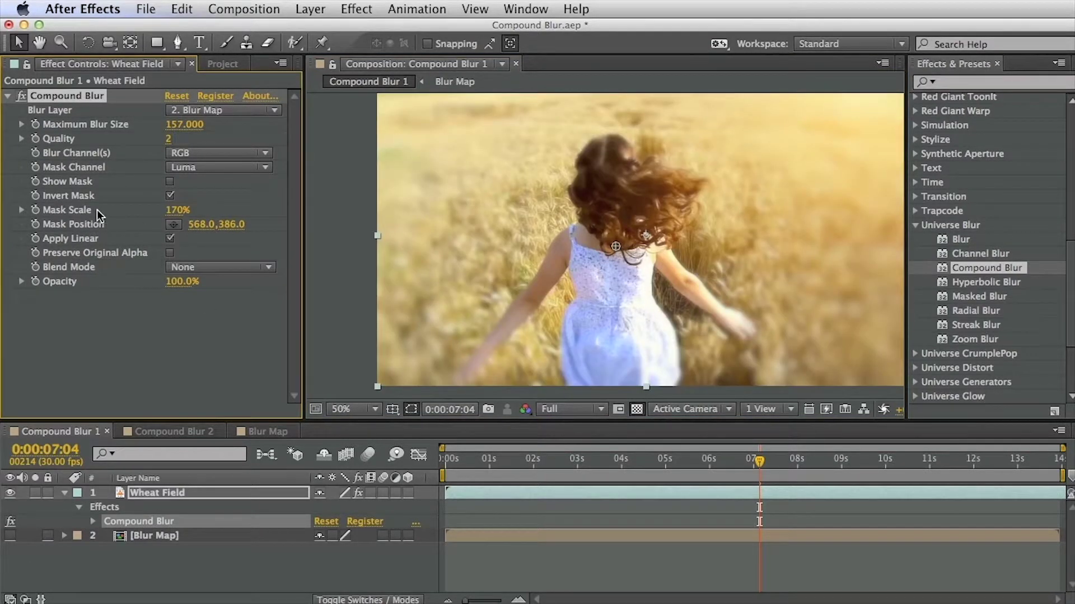
Step: Position the blur mask over the girl at about 594, 392 and start keyframing its mask position at 0:00:07:04
{"action": "left_click", "coordinate": [174, 224]}
{"action": "left_click", "coordinate": [569, 260]}
{"action": "left_click_drag", "start_coordinate": [613, 247], "coordinate": [638, 253]}
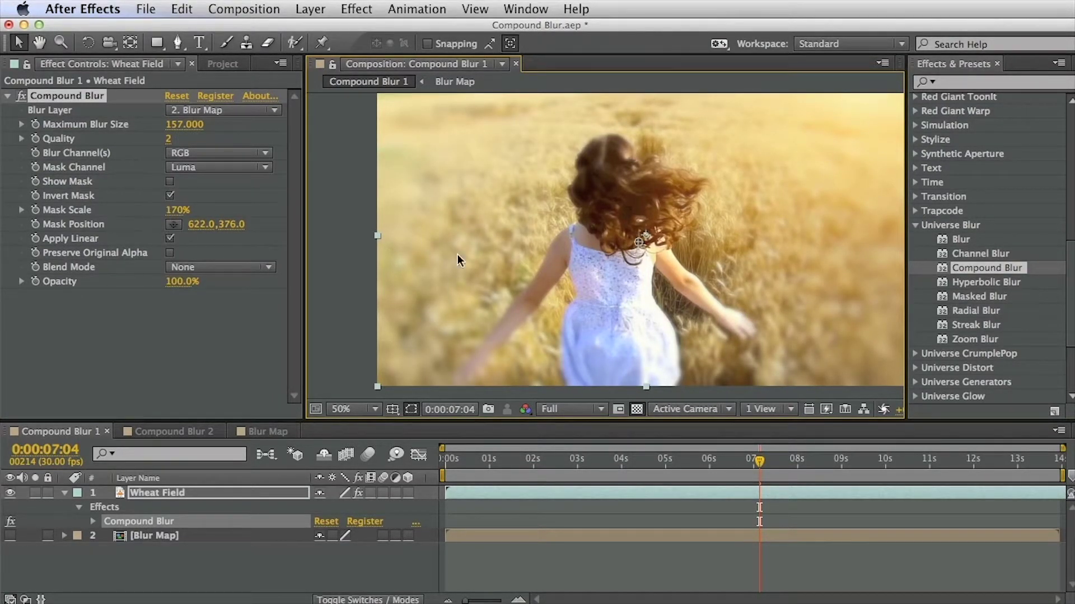
{"action": "left_click_drag", "start_coordinate": [645, 250], "coordinate": [625, 246]}
{"action": "left_click", "coordinate": [35, 224]}
Step: Keyframe the mask position over the girl at 0:00:05:27, and at about 494, 530 at 0:00:08:16
{"action": "left_click", "coordinate": [708, 461]}
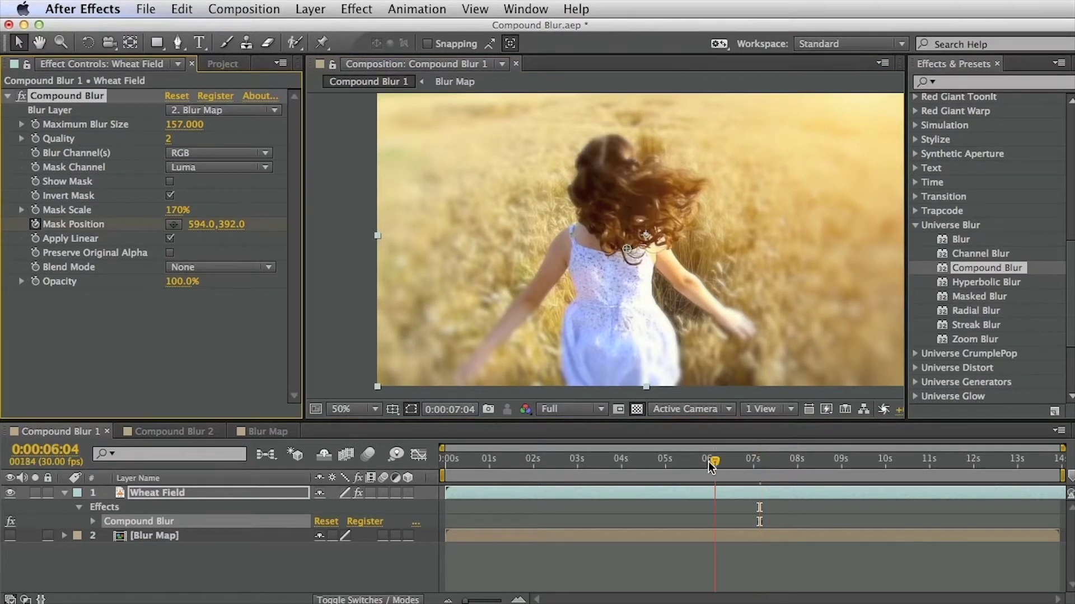
{"action": "left_click_drag", "start_coordinate": [707, 461], "coordinate": [704, 462]}
{"action": "left_click", "coordinate": [643, 252]}
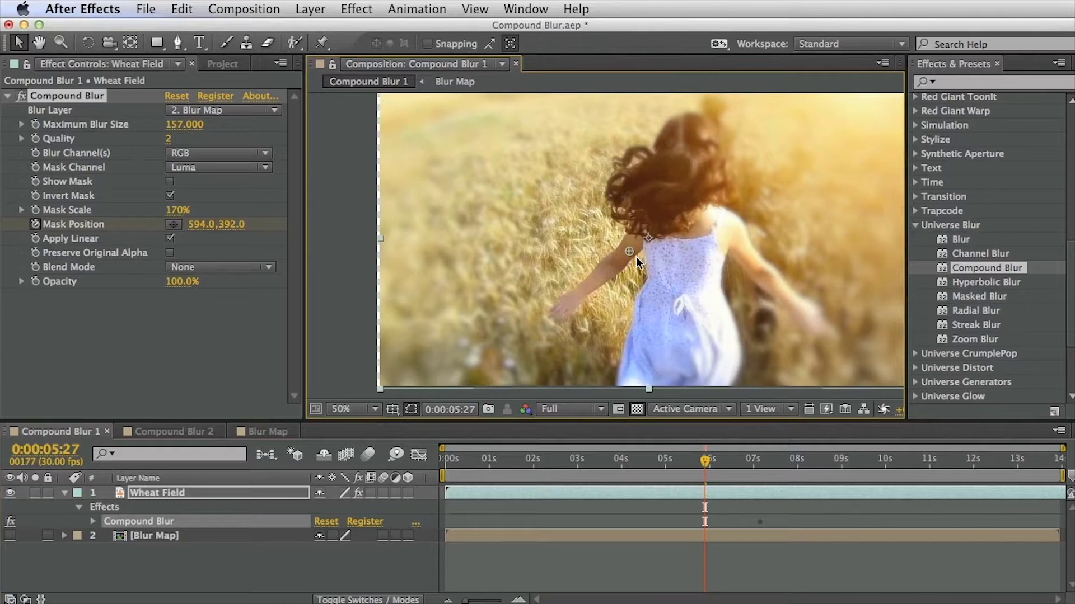
{"action": "left_click_drag", "start_coordinate": [636, 257], "coordinate": [692, 247]}
{"action": "left_click_drag", "start_coordinate": [706, 463], "coordinate": [818, 473]}
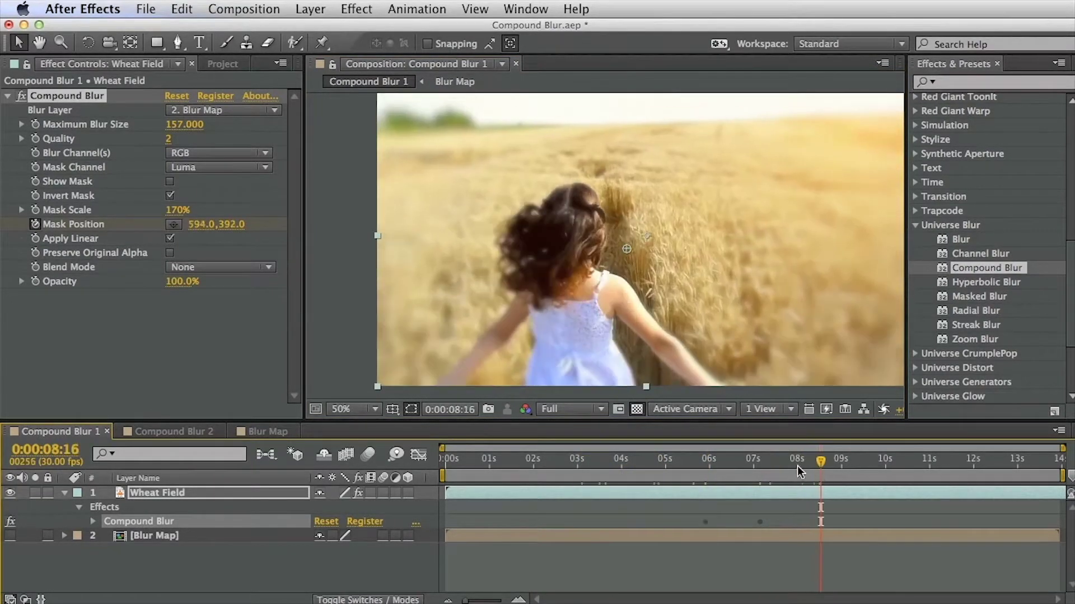
{"action": "left_click_drag", "start_coordinate": [626, 248], "coordinate": [585, 309]}
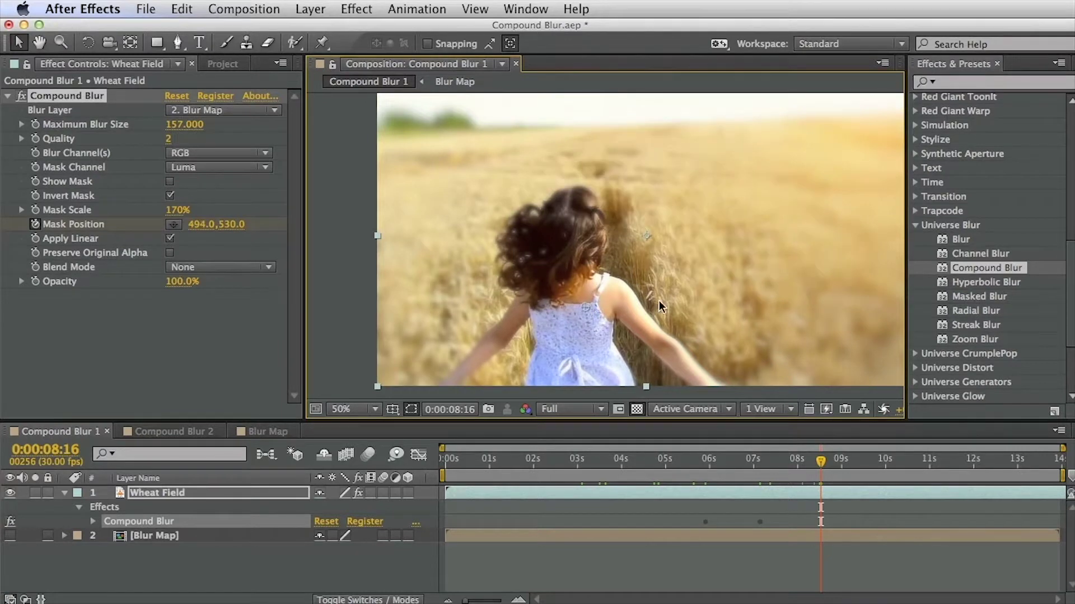
{"action": "left_click_drag", "start_coordinate": [709, 474], "coordinate": [724, 469]}
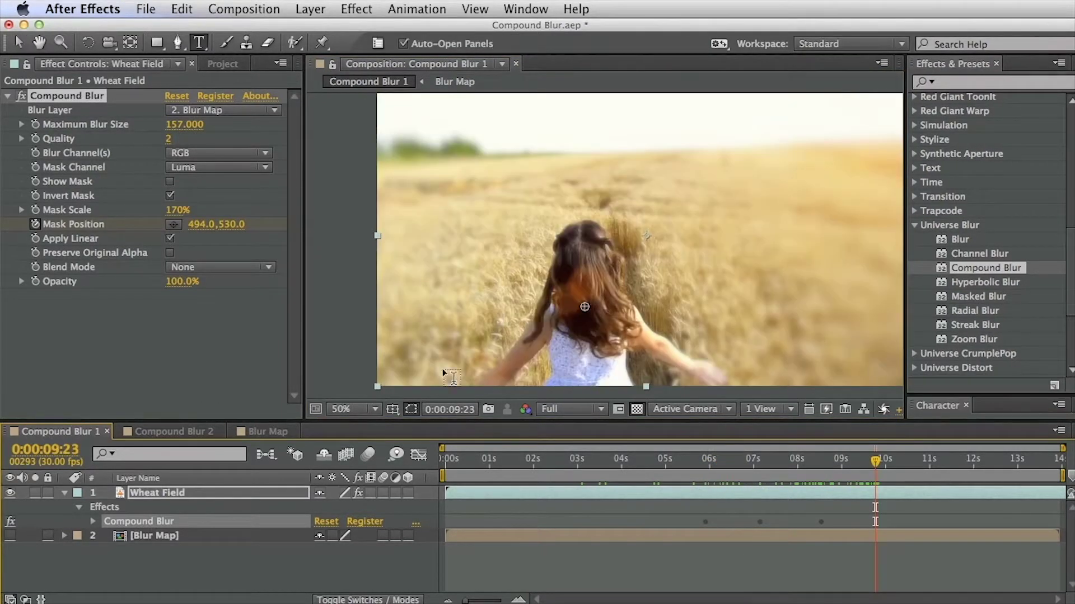
Step: Apply the Universe Compound Blur effect to the Universe text layer in the Compound Blur 2 composition
{"action": "left_click", "coordinate": [179, 434]}
{"action": "key", "text": "h"}
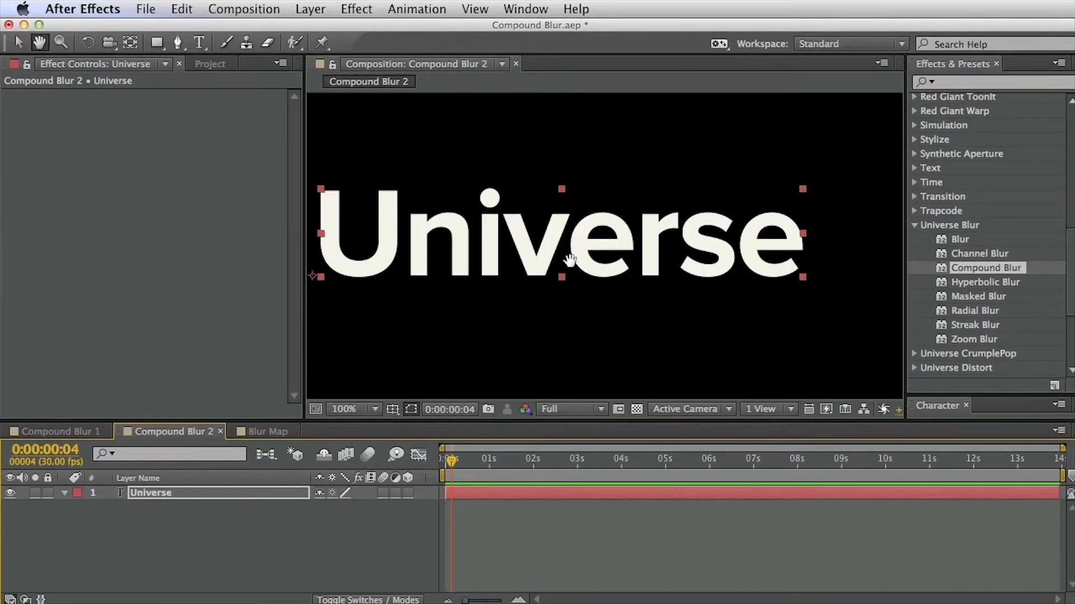
{"action": "left_click_drag", "start_coordinate": [582, 263], "coordinate": [630, 262]}
{"action": "key", "text": "ctrl+t"}
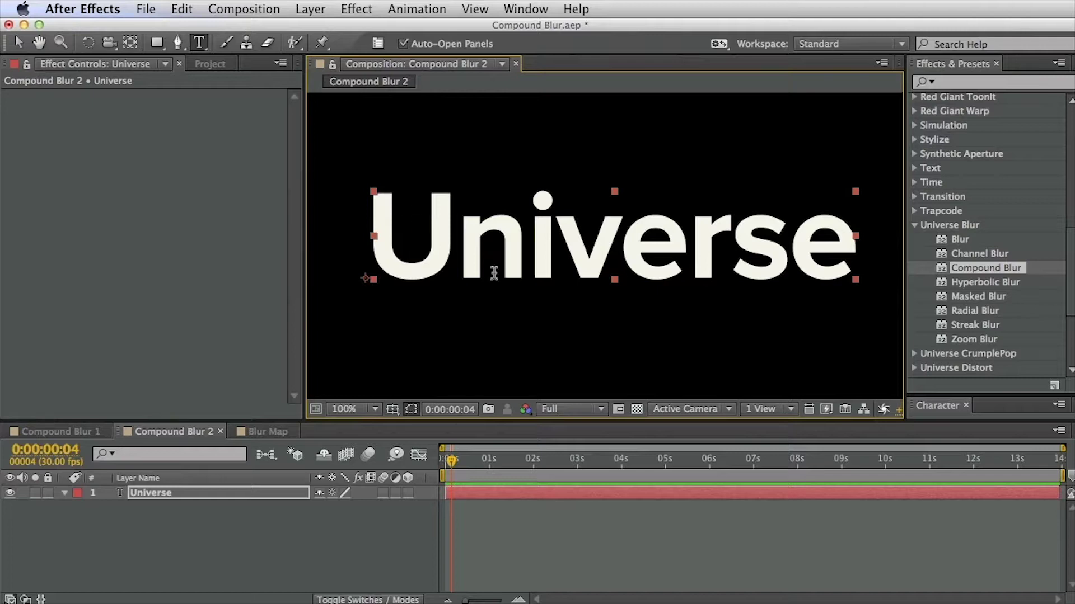
{"action": "left_click", "coordinate": [945, 273]}
{"action": "left_click_drag", "start_coordinate": [945, 274], "coordinate": [688, 235]}
{"action": "key", "text": "v"}
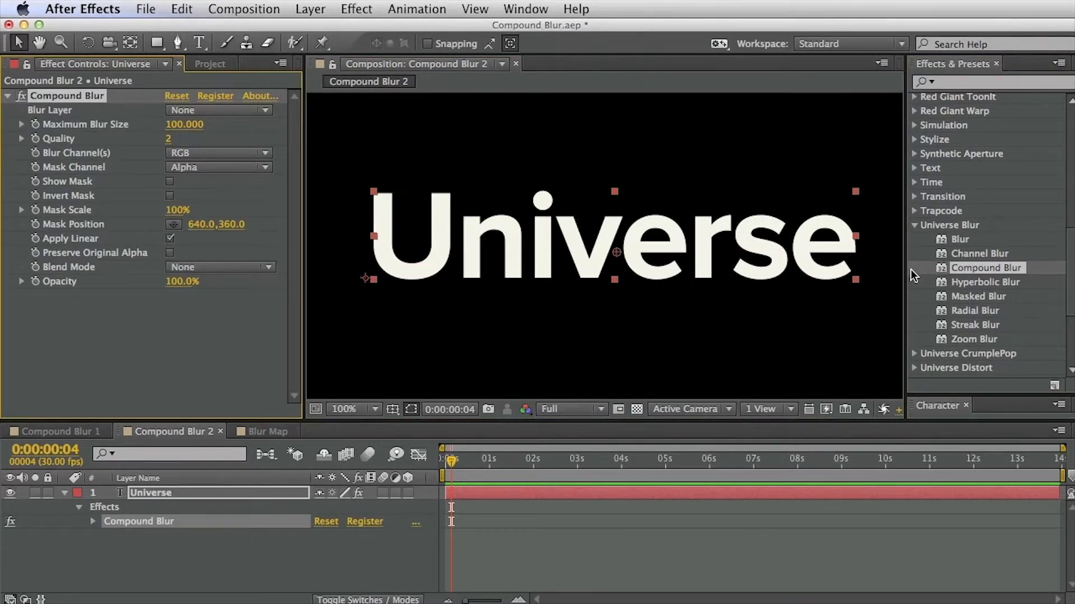
Step: Create a new 1280 × 720 composition at 30 fps named Text Blur Map
{"action": "left_click", "coordinate": [129, 557]}
{"action": "left_click", "coordinate": [299, 534]}
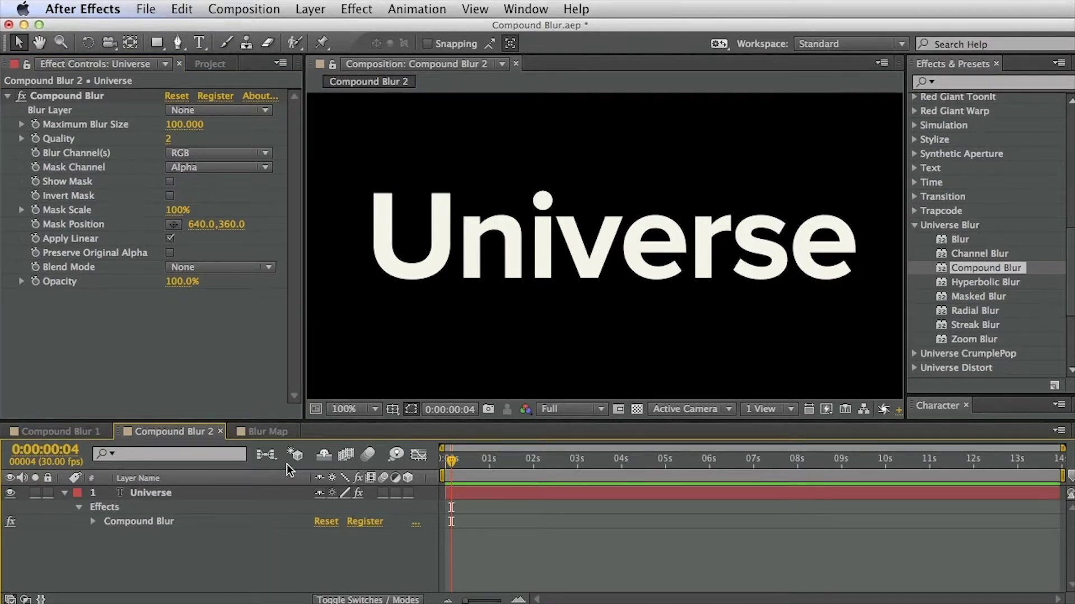
{"action": "key", "text": "super+n"}
{"action": "type", "text": "Text Blur Map"}
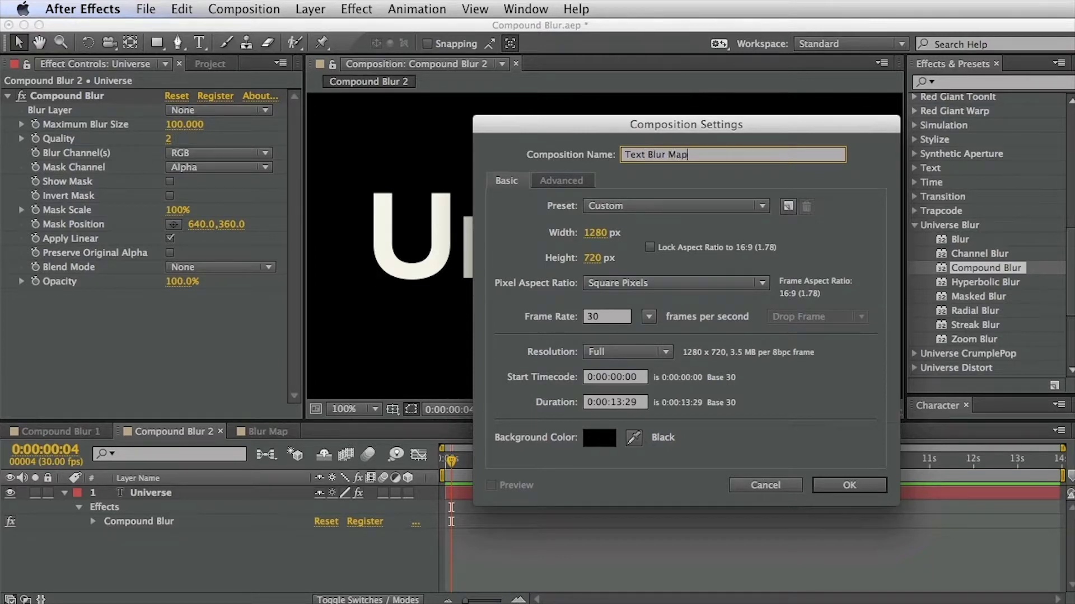
{"action": "key", "text": "Return"}
Step: Add a white 1280 × 720 solid to the Text Blur Map composition
{"action": "key", "text": "super+y"}
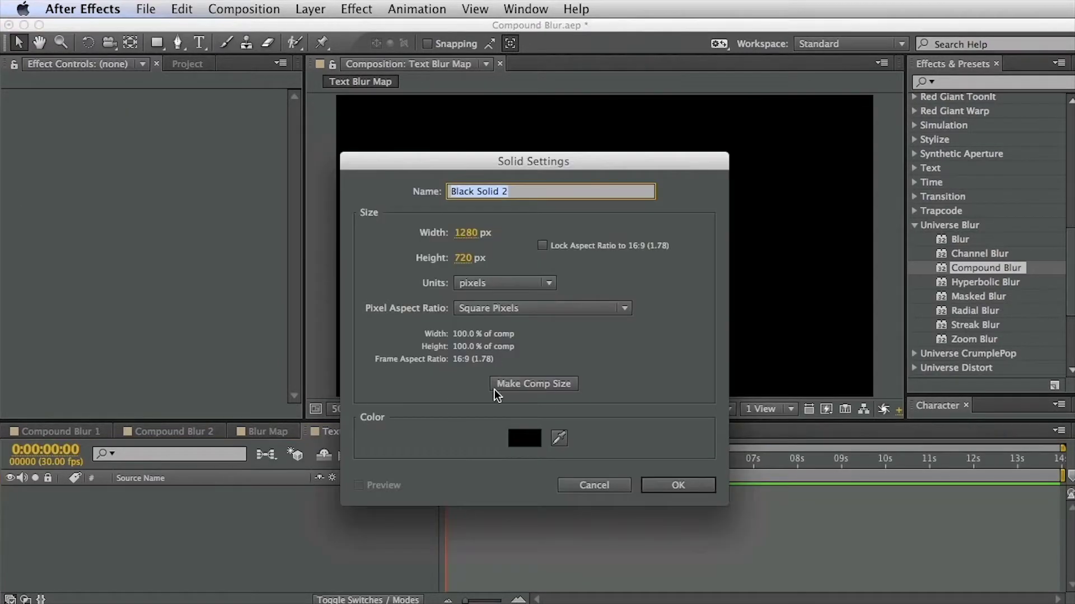
{"action": "left_click", "coordinate": [525, 437]}
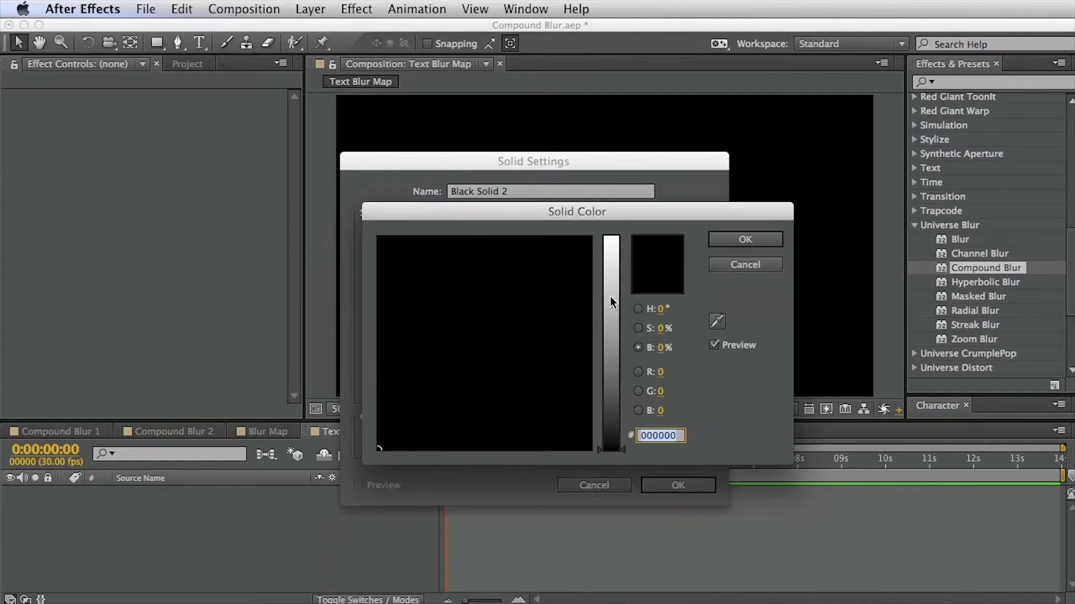
{"action": "left_click_drag", "start_coordinate": [610, 298], "coordinate": [617, 156]}
{"action": "key", "text": "Return"}
{"action": "key", "text": "Return"}
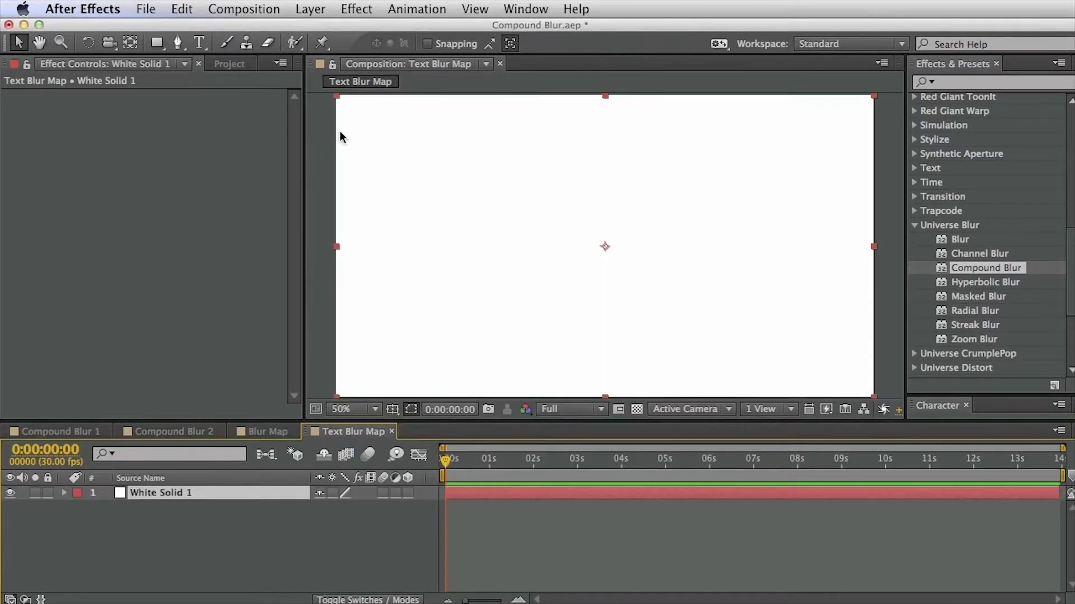
Step: Draw a wide elliptical mask centred on the white solid and feather it by 227 pixels
{"action": "left_click_drag", "start_coordinate": [157, 42], "coordinate": [218, 78]}
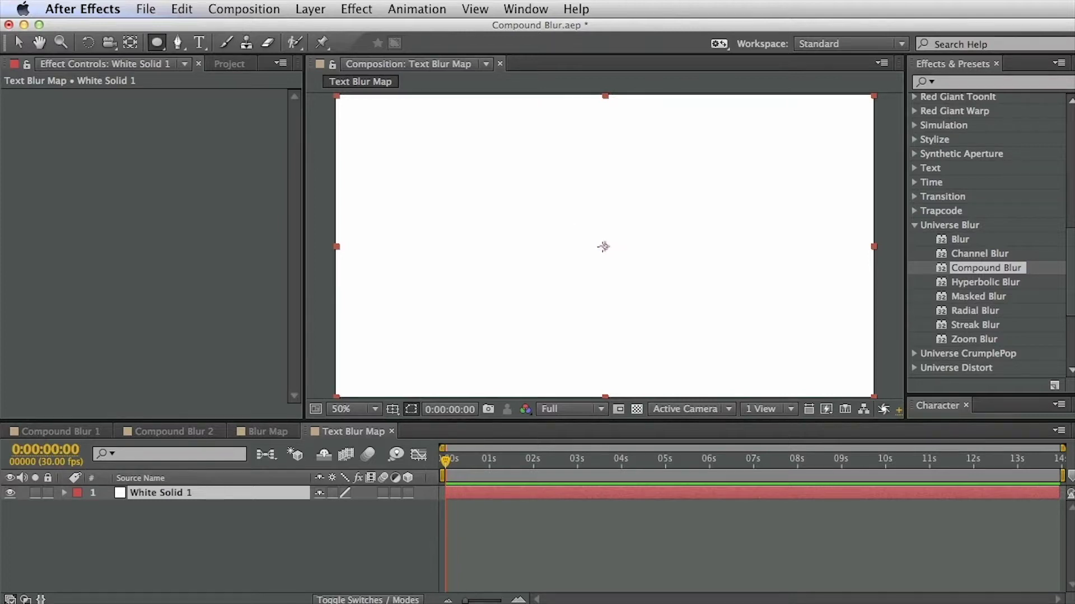
{"action": "left_click_drag", "start_coordinate": [603, 246], "coordinate": [703, 195]}
{"action": "left_click_drag", "start_coordinate": [766, 140], "coordinate": [822, 144]}
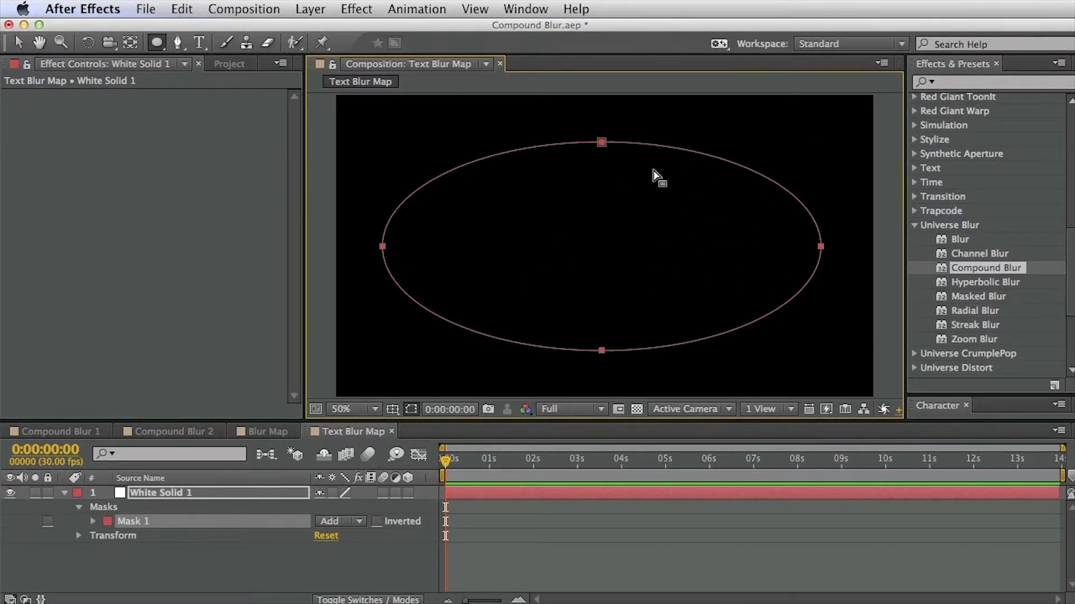
{"action": "key", "text": "f"}
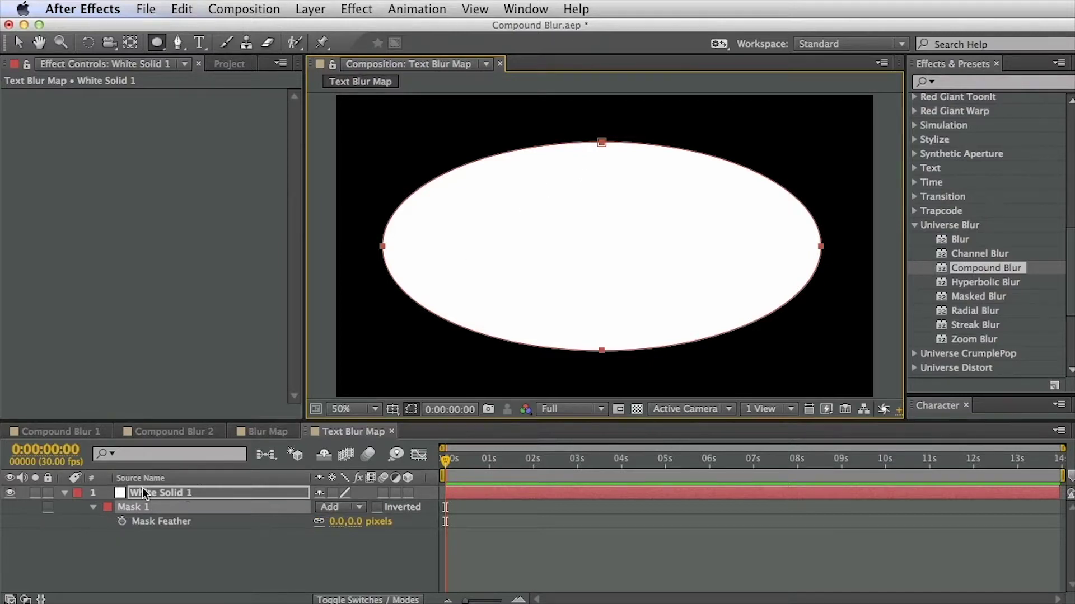
{"action": "left_click_drag", "start_coordinate": [347, 521], "coordinate": [510, 497]}
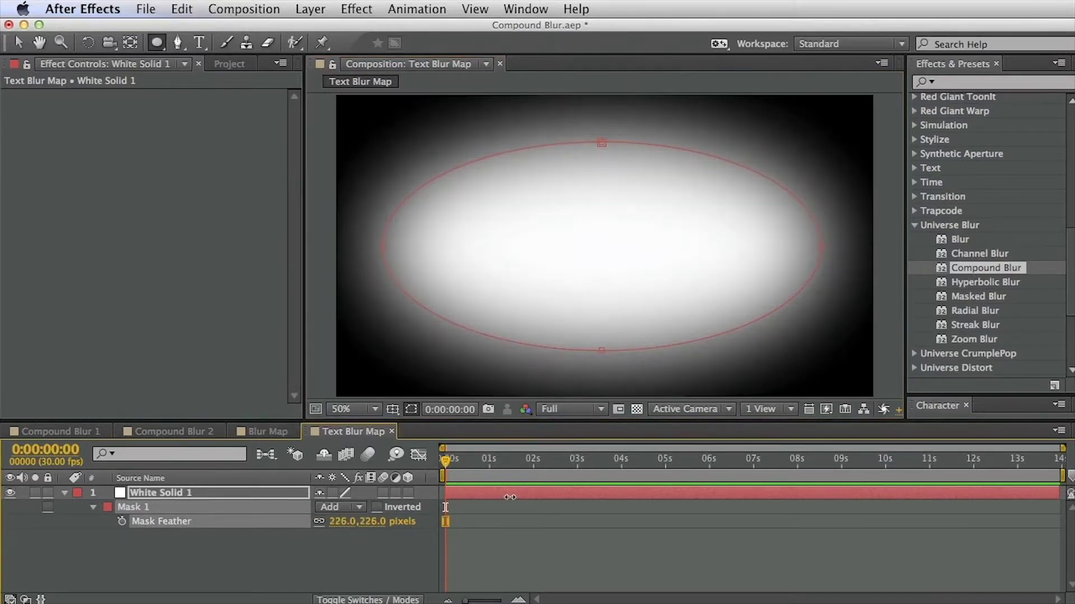
{"action": "left_click", "coordinate": [269, 579]}
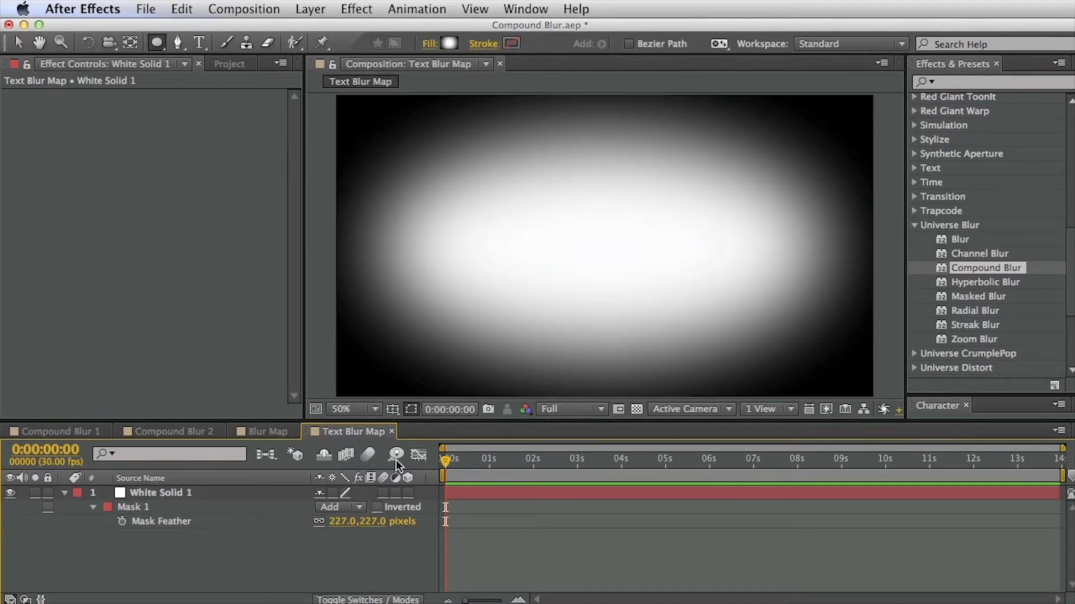
Step: Set a mask path keyframe for the white solid's ellipse at 0:00:00:00
{"action": "left_click", "coordinate": [196, 493]}
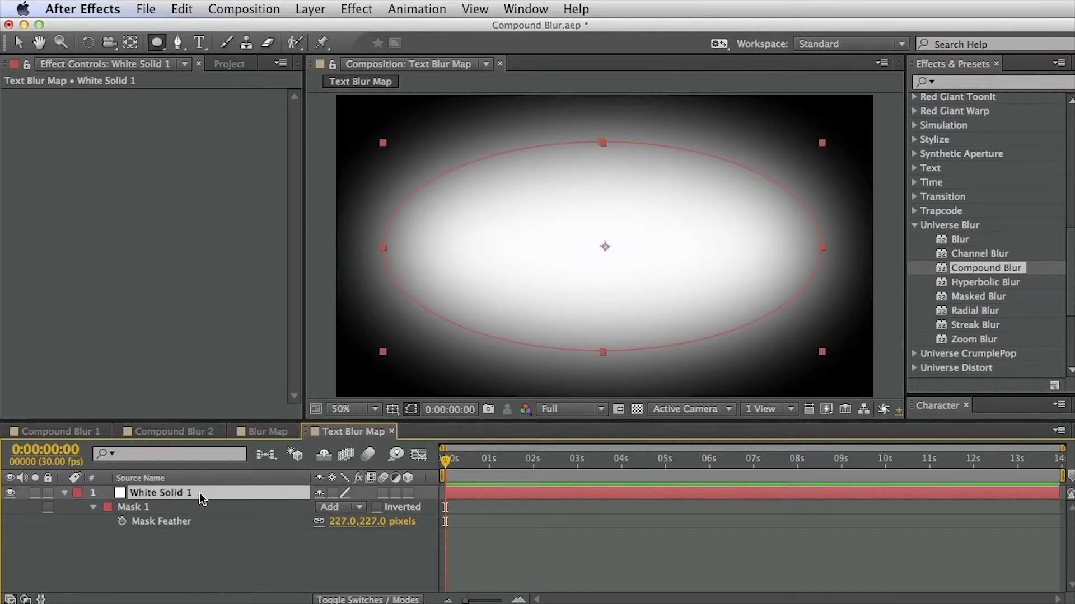
{"action": "key", "text": "m"}
{"action": "left_click", "coordinate": [123, 521]}
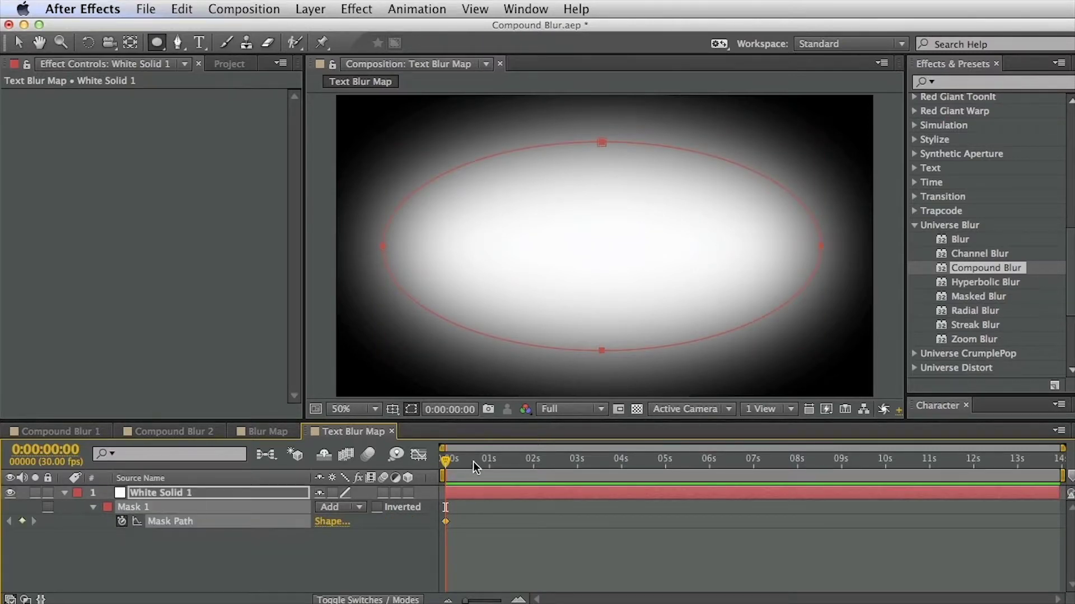
Step: At 0:00:01:15, move the whole elliptical mask horizontally past the right edge of the frame, and preview back to 0:00:00:00
{"action": "left_click_drag", "start_coordinate": [473, 461], "coordinate": [512, 468]}
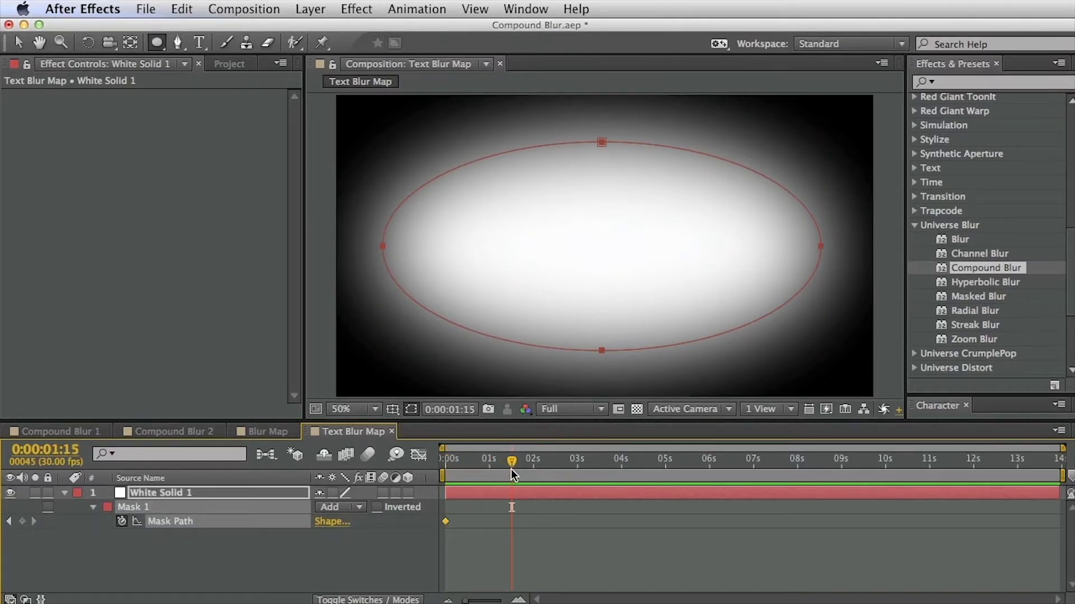
{"action": "left_click", "coordinate": [204, 566]}
{"action": "left_click", "coordinate": [140, 507]}
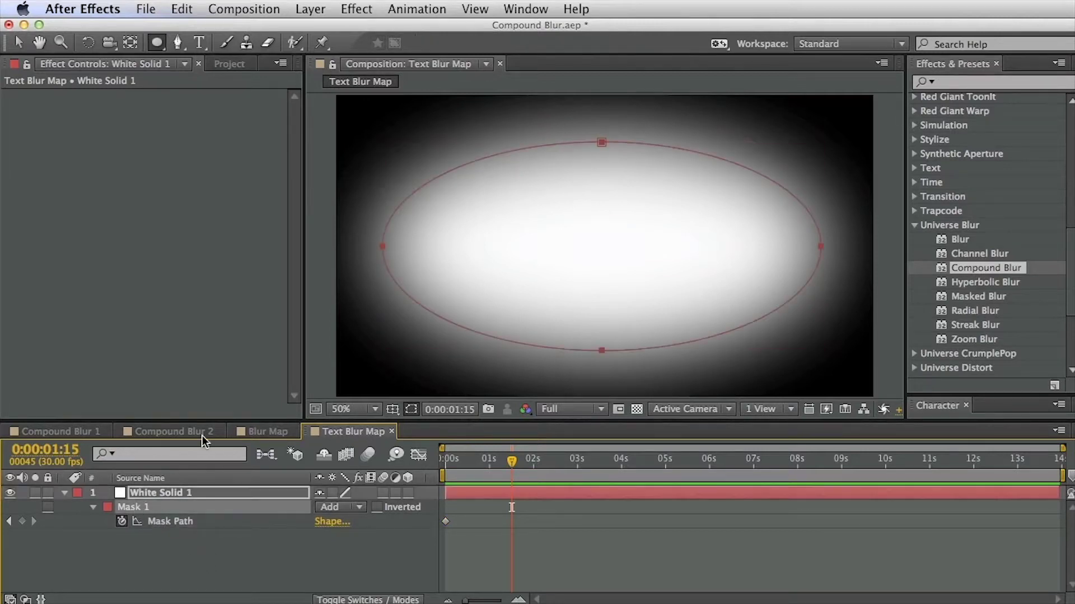
{"action": "key", "text": "v"}
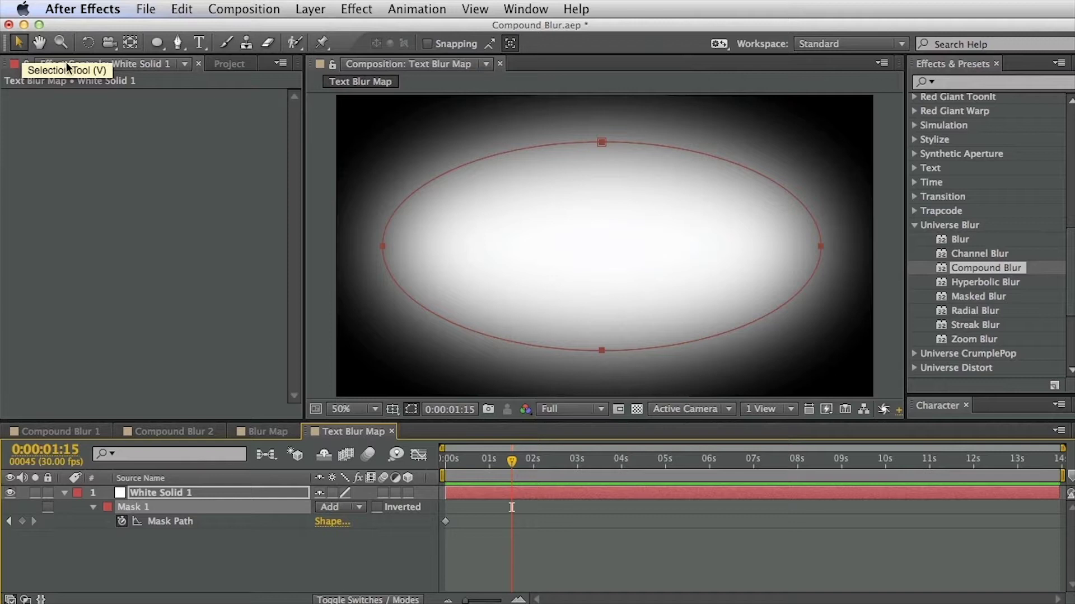
{"action": "left_click", "coordinate": [601, 140]}
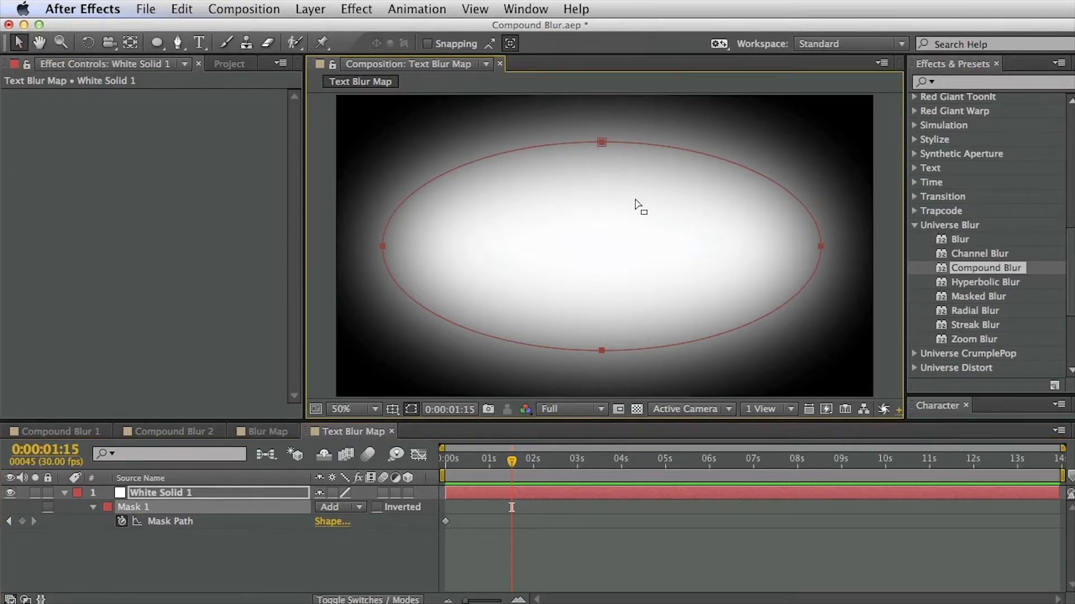
{"action": "double_click", "coordinate": [601, 143]}
{"action": "left_click_drag", "start_coordinate": [496, 226], "coordinate": [992, 216]}
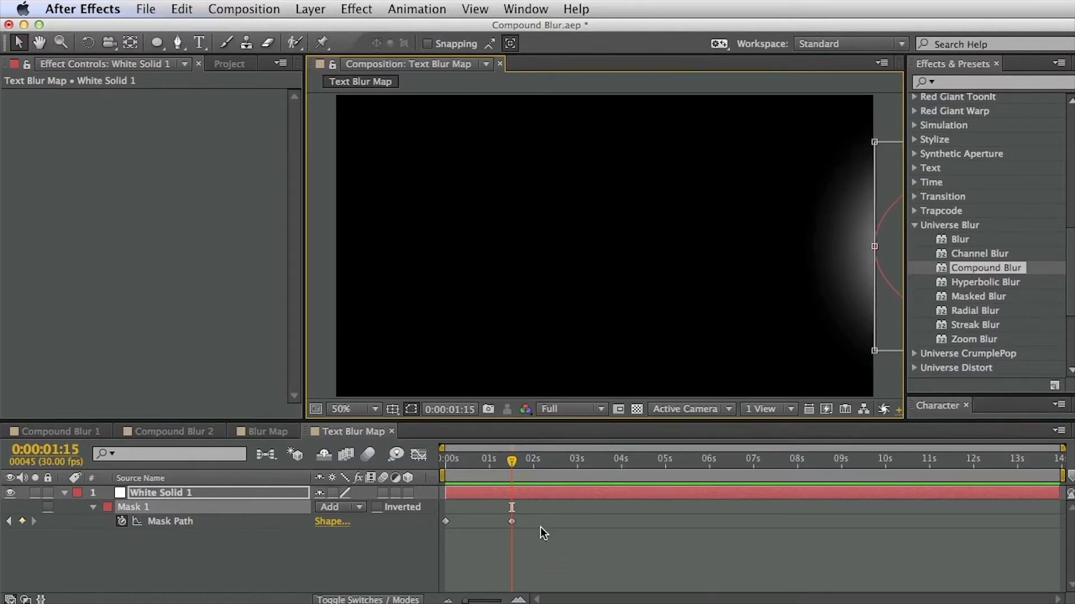
{"action": "mouse_move", "coordinate": [451, 460]}
{"action": "left_mouse_down"}
{"action": "mouse_move", "coordinate": [466, 465]}
{"action": "mouse_move", "coordinate": [434, 461]}
{"action": "mouse_move", "coordinate": [499, 469]}
{"action": "mouse_move", "coordinate": [446, 463]}
{"action": "left_mouse_up"}
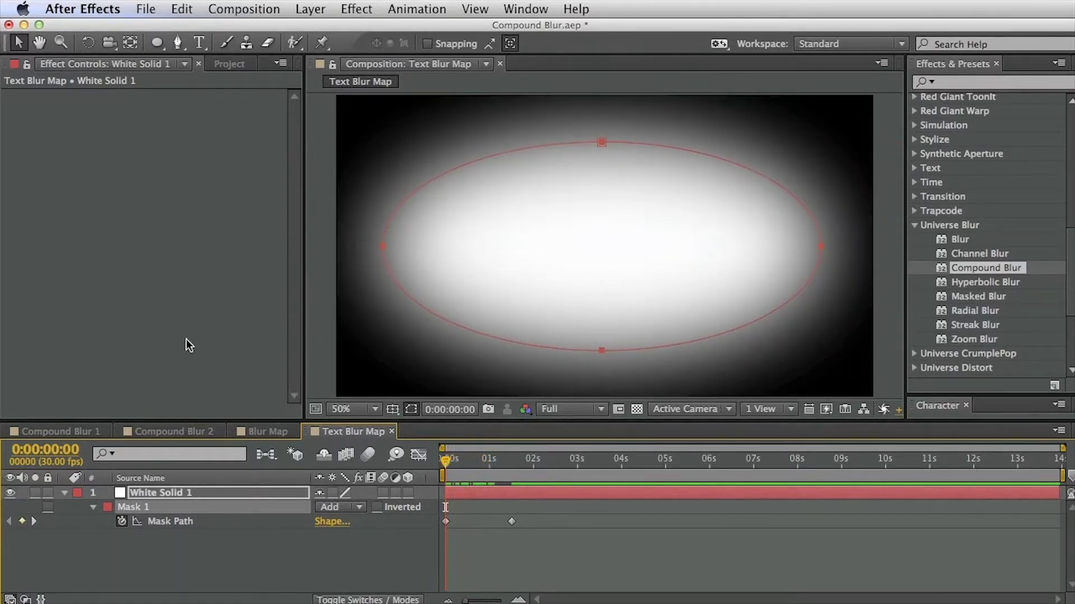
Step: Place the Text Blur Map composition beneath the Universe text layer in Compound Blur 2 and hide it
{"action": "left_click", "coordinate": [229, 64]}
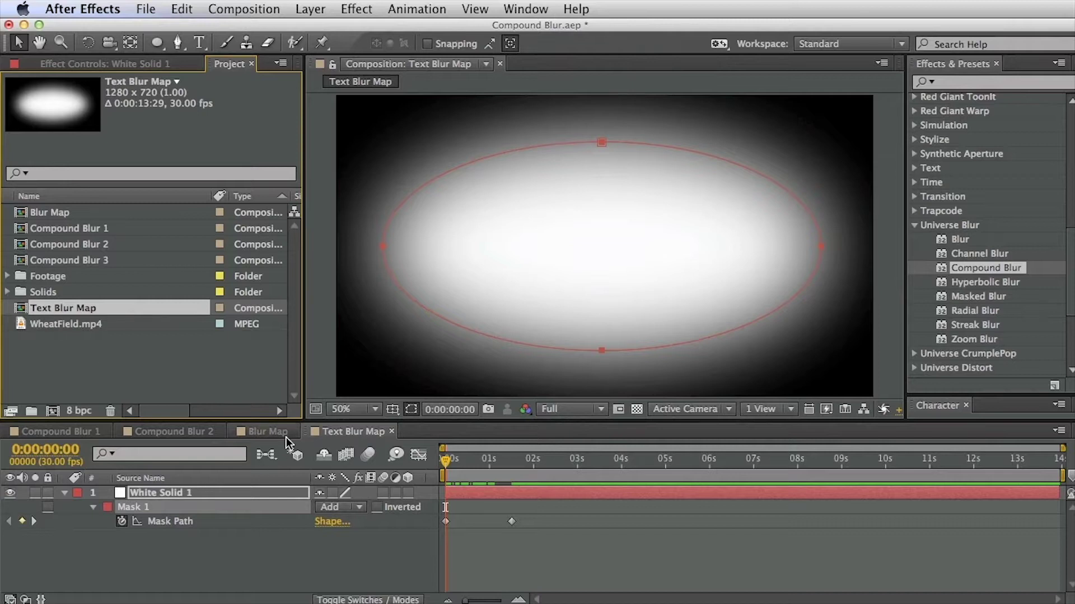
{"action": "left_click", "coordinate": [268, 431]}
{"action": "left_click", "coordinate": [171, 431]}
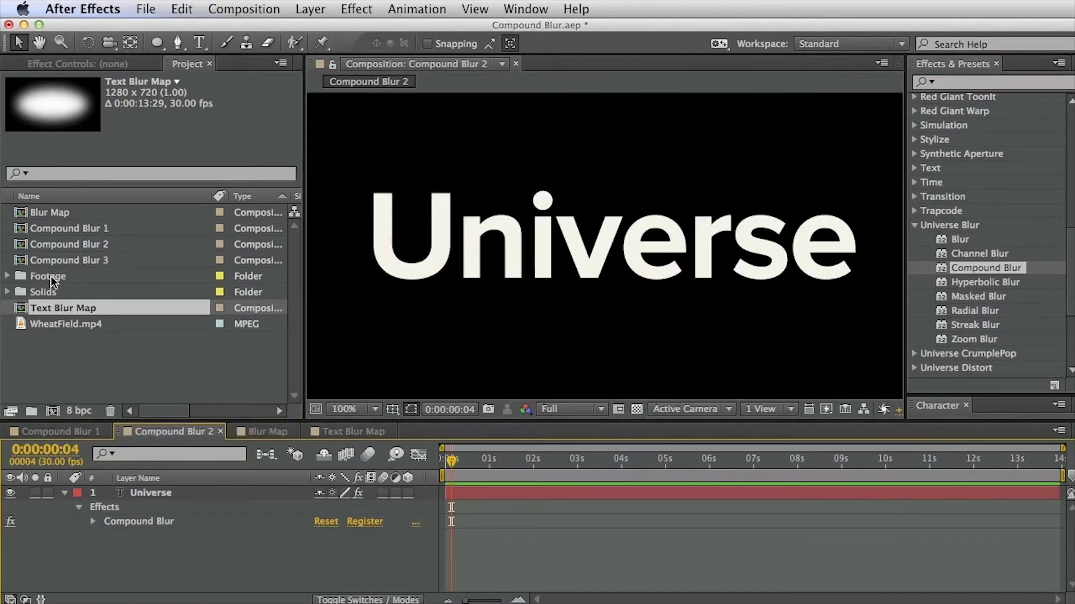
{"action": "left_click_drag", "start_coordinate": [32, 311], "coordinate": [168, 535]}
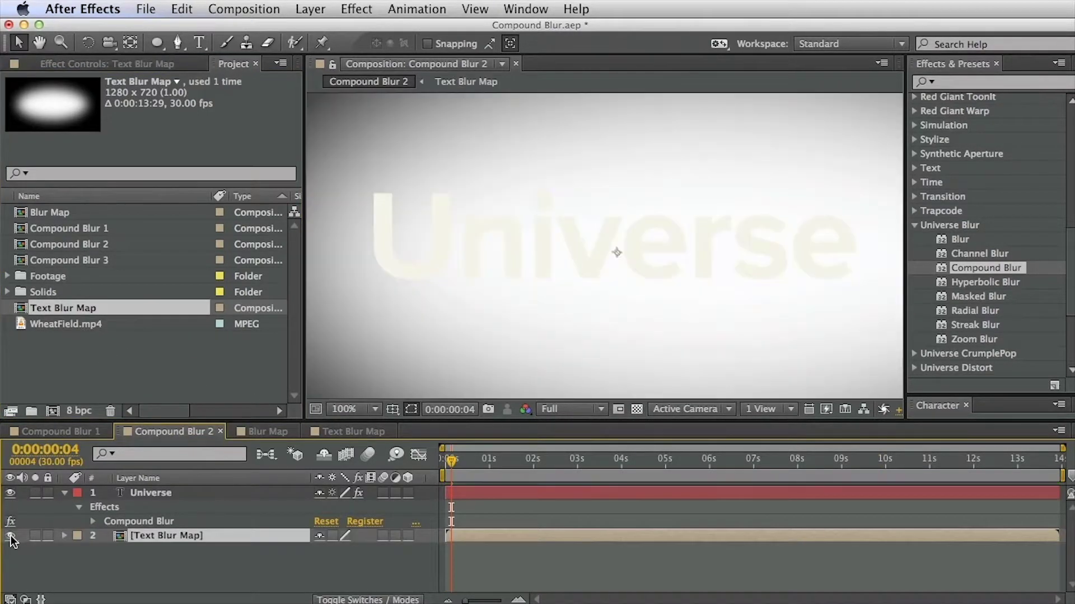
{"action": "left_click", "coordinate": [10, 535]}
Step: Use Text Blur Map as the Blur Layer of the Universe text's Compound Blur effect
{"action": "double_click", "coordinate": [121, 524]}
{"action": "left_click", "coordinate": [201, 112]}
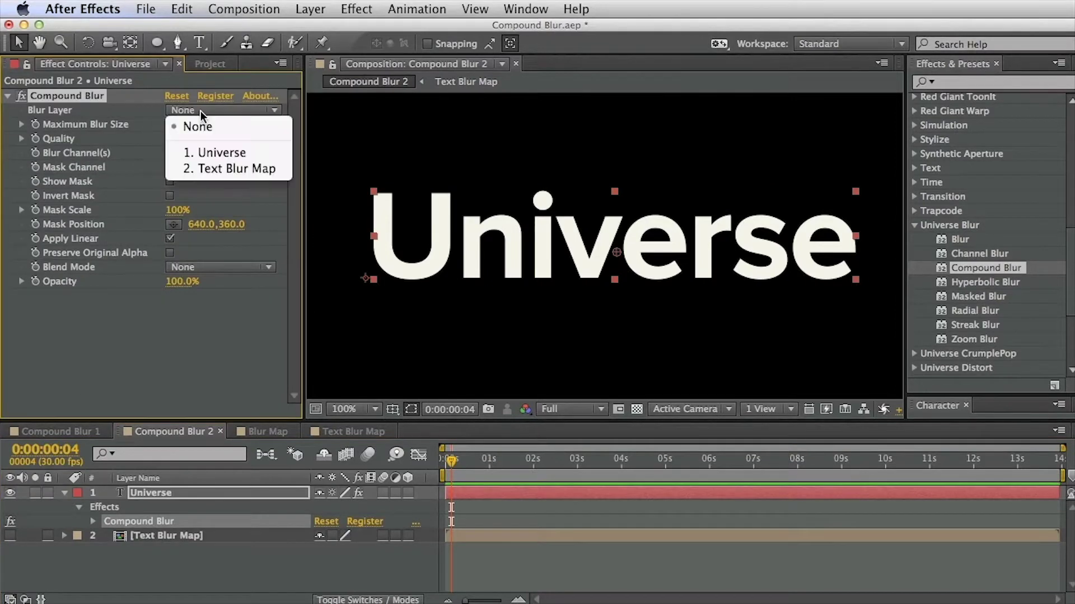
{"action": "left_click", "coordinate": [228, 169]}
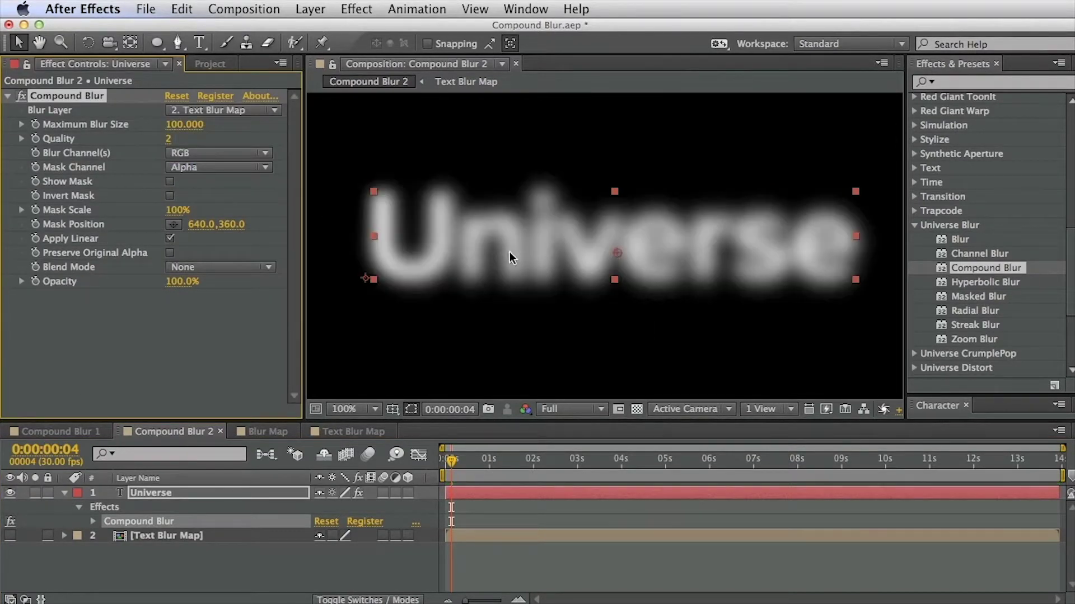
Step: Set the Maximum Blur Size to 310 and inspect the blurred letters up close, stopping at 0:00:00:16
{"action": "mouse_move", "coordinate": [185, 124]}
{"action": "left_mouse_down"}
{"action": "mouse_move", "coordinate": [201, 133]}
{"action": "mouse_move", "coordinate": [390, 128]}
{"action": "left_mouse_up"}
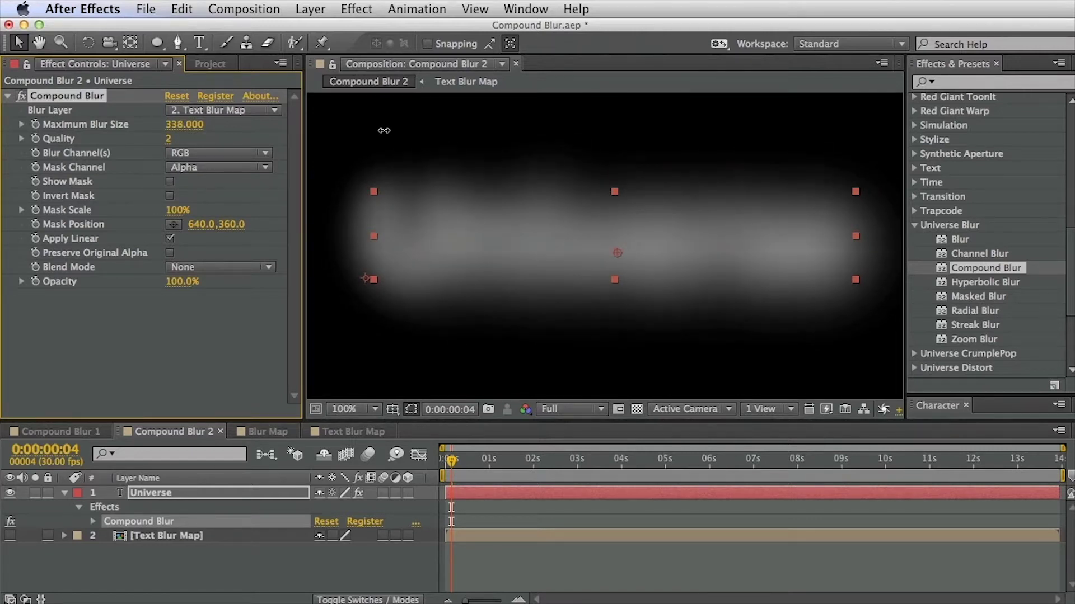
{"action": "left_click_drag", "start_coordinate": [359, 127], "coordinate": [413, 244]}
{"action": "mouse_move", "coordinate": [456, 460]}
{"action": "left_mouse_down"}
{"action": "mouse_move", "coordinate": [518, 469]}
{"action": "mouse_move", "coordinate": [465, 462]}
{"action": "left_mouse_up"}
{"action": "scroll", "coordinate": [593, 229], "scroll_direction": "up", "scroll_amount": 1}
{"action": "key", "text": "space"}
{"action": "left_click_drag", "start_coordinate": [593, 229], "coordinate": [593, 314]}
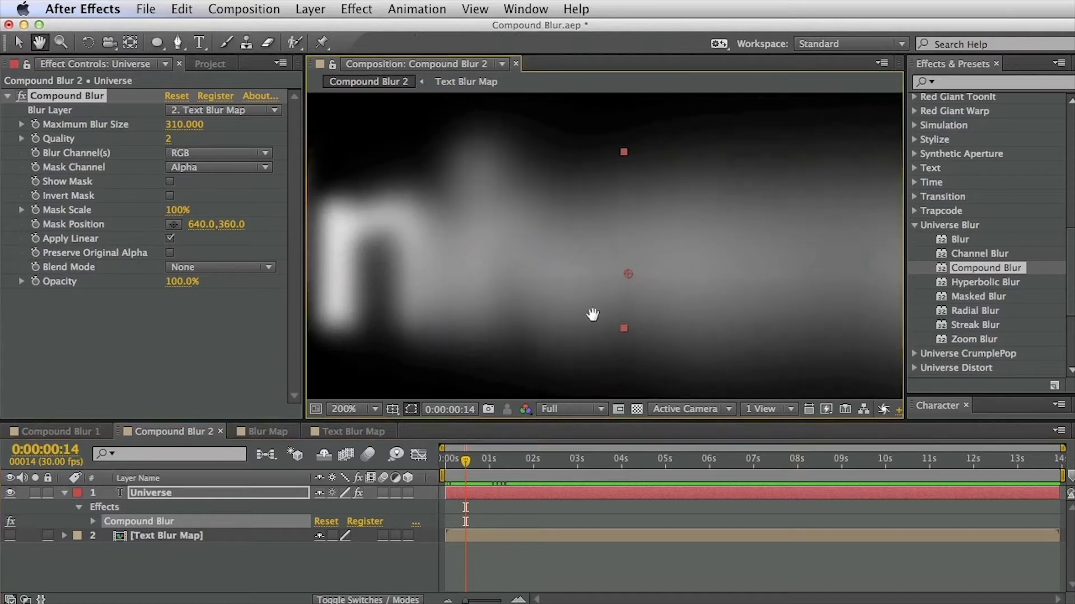
{"action": "mouse_move", "coordinate": [478, 465]}
{"action": "left_mouse_down"}
{"action": "mouse_move", "coordinate": [488, 471]}
{"action": "mouse_move", "coordinate": [472, 473]}
{"action": "left_mouse_up"}
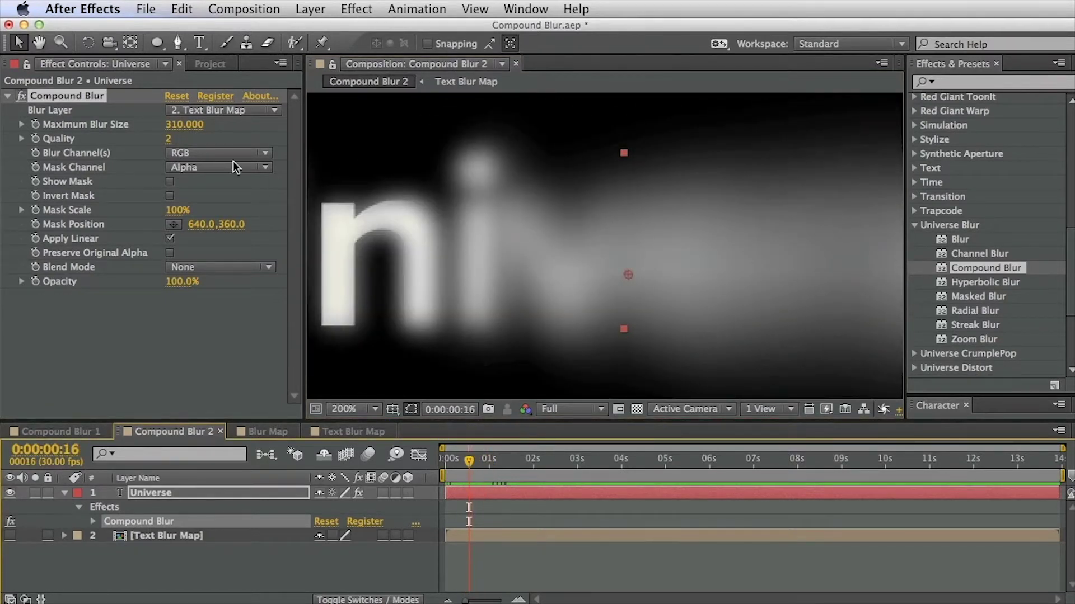
Step: Set the Compound Blur quality to 4 and preview the text animation, stopping at 0:00:00:17
{"action": "left_click", "coordinate": [167, 138]}
{"action": "type", "text": "4"}
{"action": "key", "text": "Return"}
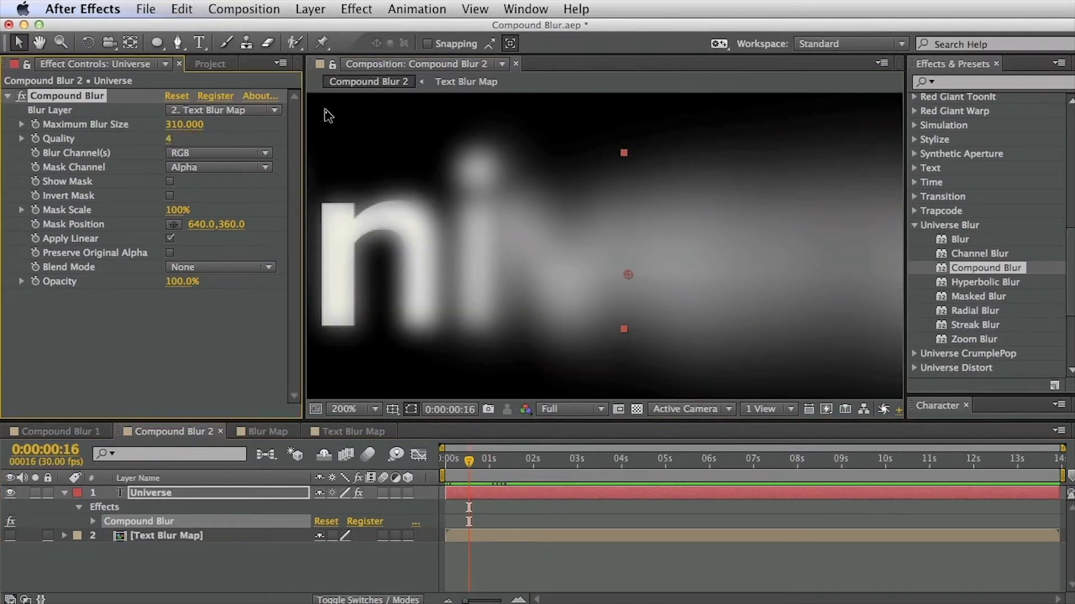
{"action": "key", "text": "space"}
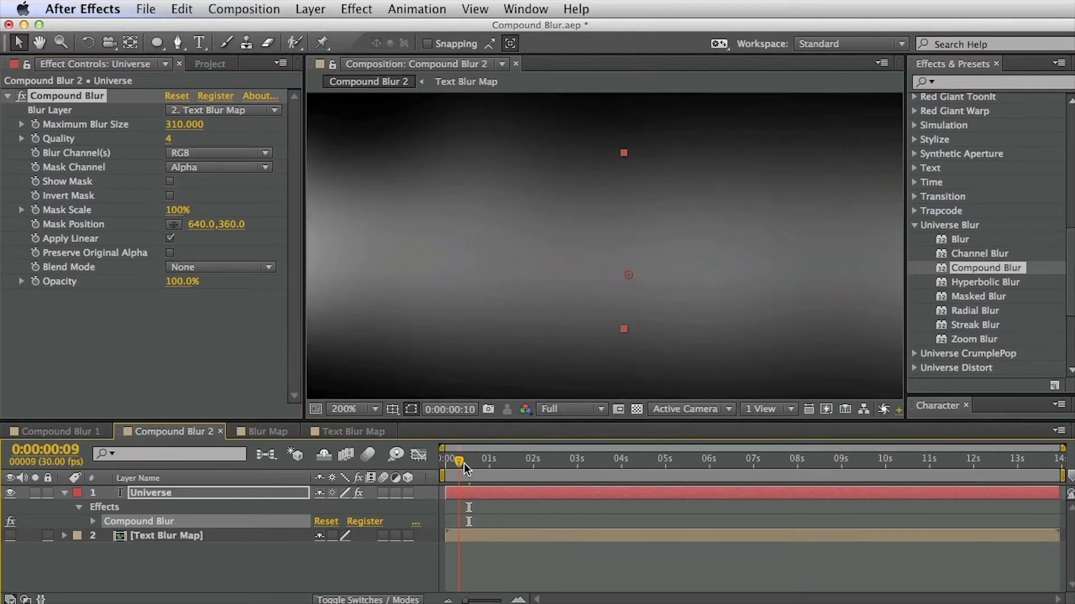
{"action": "key", "text": "comma"}
{"action": "mouse_move", "coordinate": [471, 465]}
{"action": "left_mouse_down"}
{"action": "mouse_move", "coordinate": [451, 464]}
{"action": "mouse_move", "coordinate": [490, 466]}
{"action": "mouse_move", "coordinate": [456, 464]}
{"action": "mouse_move", "coordinate": [468, 464]}
{"action": "left_mouse_up"}
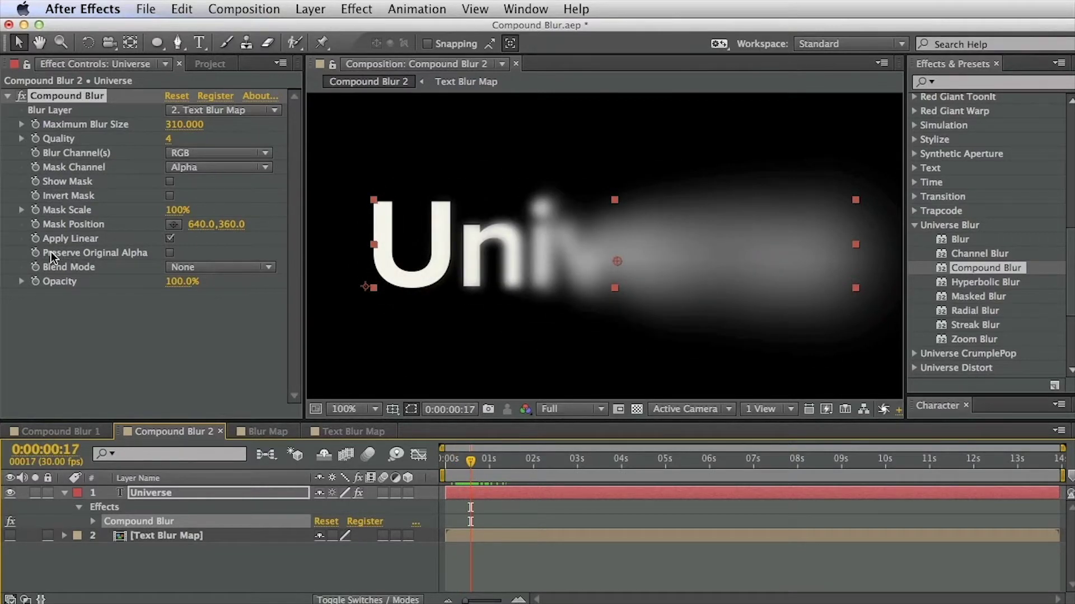
Step: Turn on Preserve Original Alpha for the text's Compound Blur and check the frame at 0:00:00:14
{"action": "left_click", "coordinate": [163, 261]}
{"action": "left_click", "coordinate": [170, 253]}
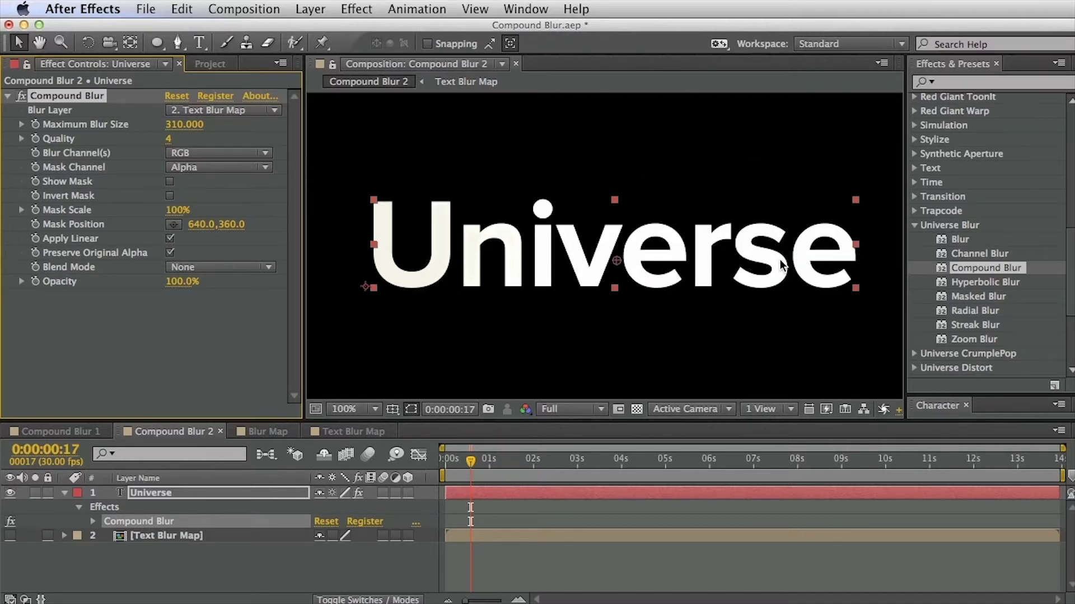
{"action": "left_click", "coordinate": [465, 462]}
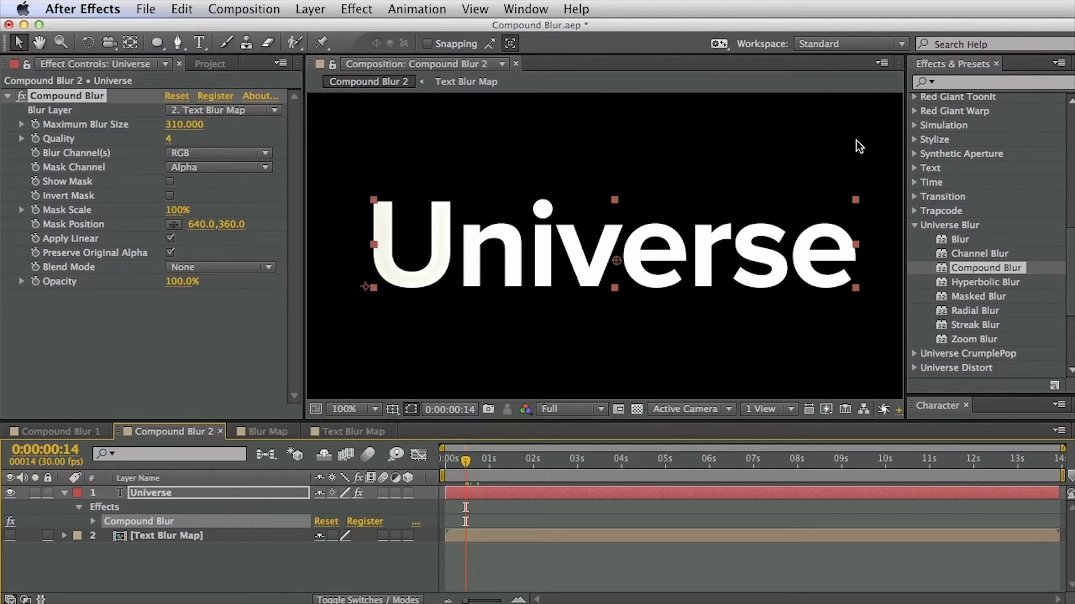
Step: Apply the Universe Generators Grid effect to the Universe text, placed above Compound Blur in the effect order
{"action": "left_click", "coordinate": [916, 225]}
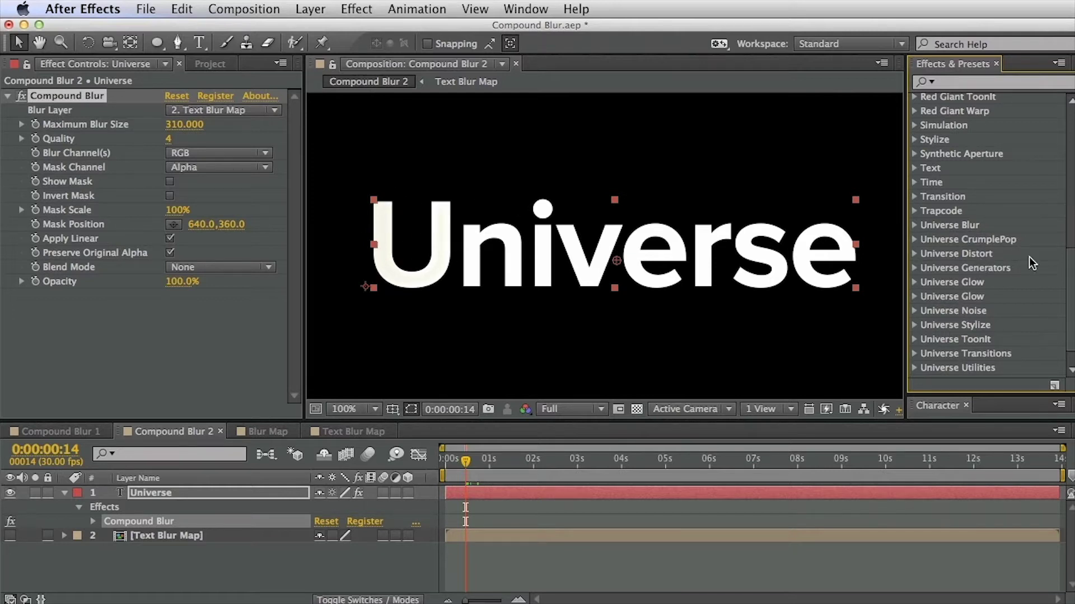
{"action": "scroll", "coordinate": [1007, 325], "scroll_direction": "down", "scroll_amount": 2}
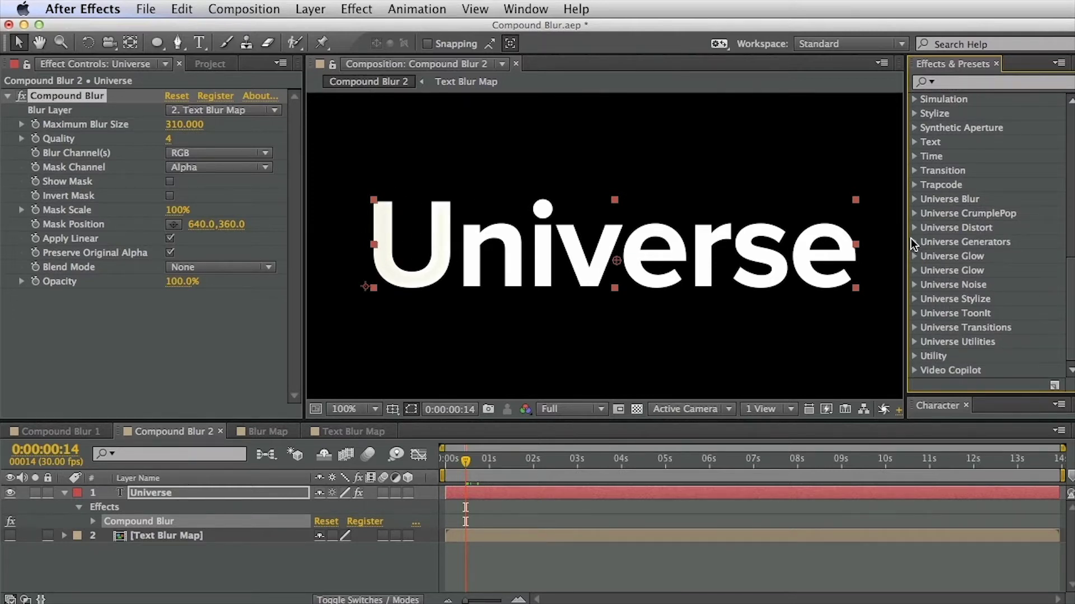
{"action": "left_click", "coordinate": [915, 242]}
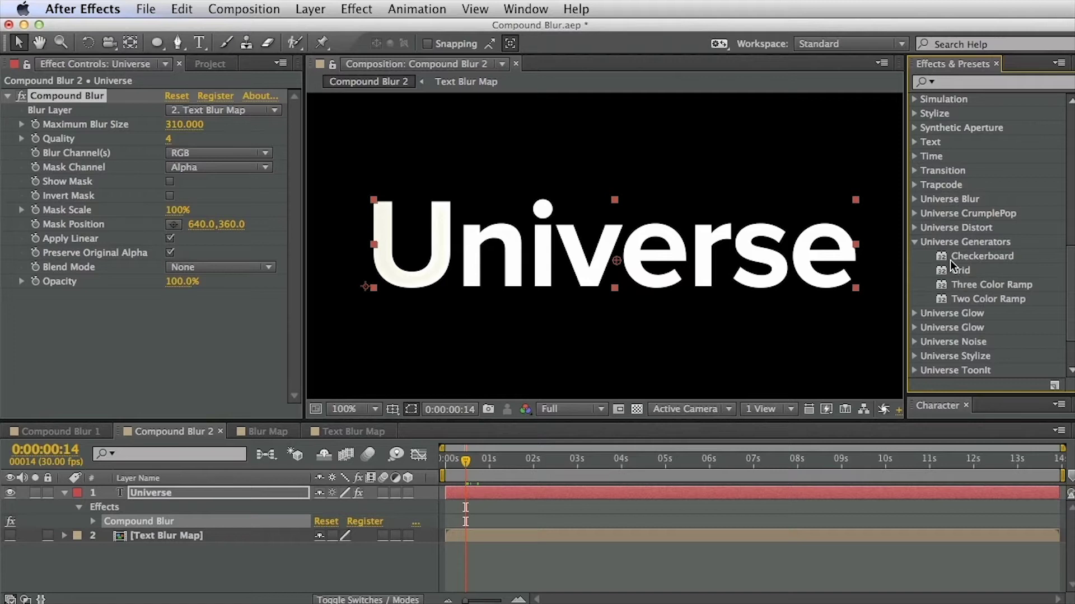
{"action": "left_click_drag", "start_coordinate": [944, 272], "coordinate": [70, 89]}
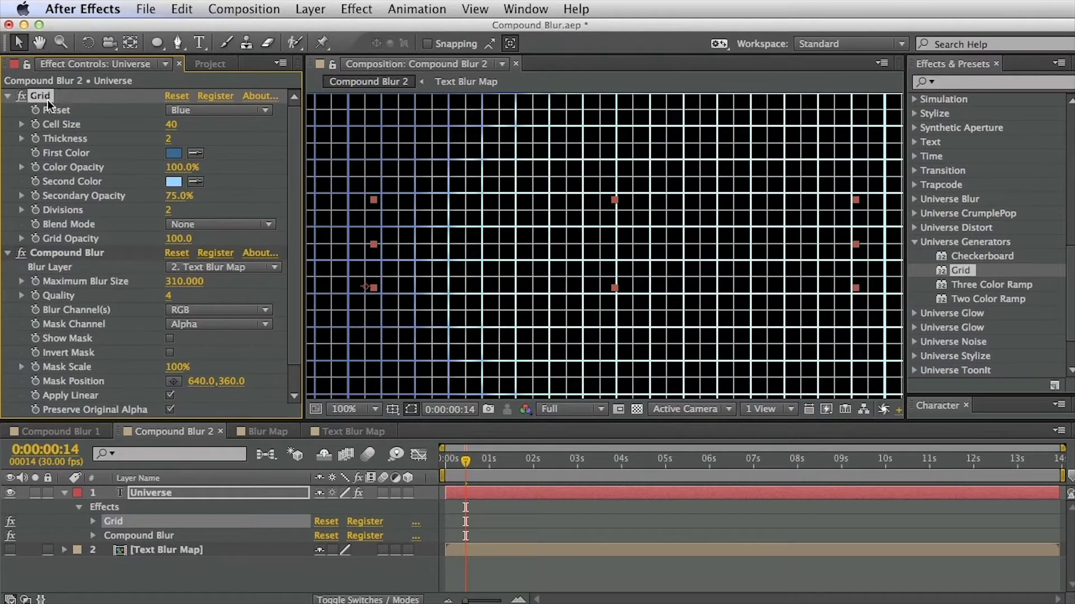
Step: Set the Grid's blend mode to Cutout, cell size to 20 and thickness to 7, with Compound Blur switched off
{"action": "left_click", "coordinate": [200, 223]}
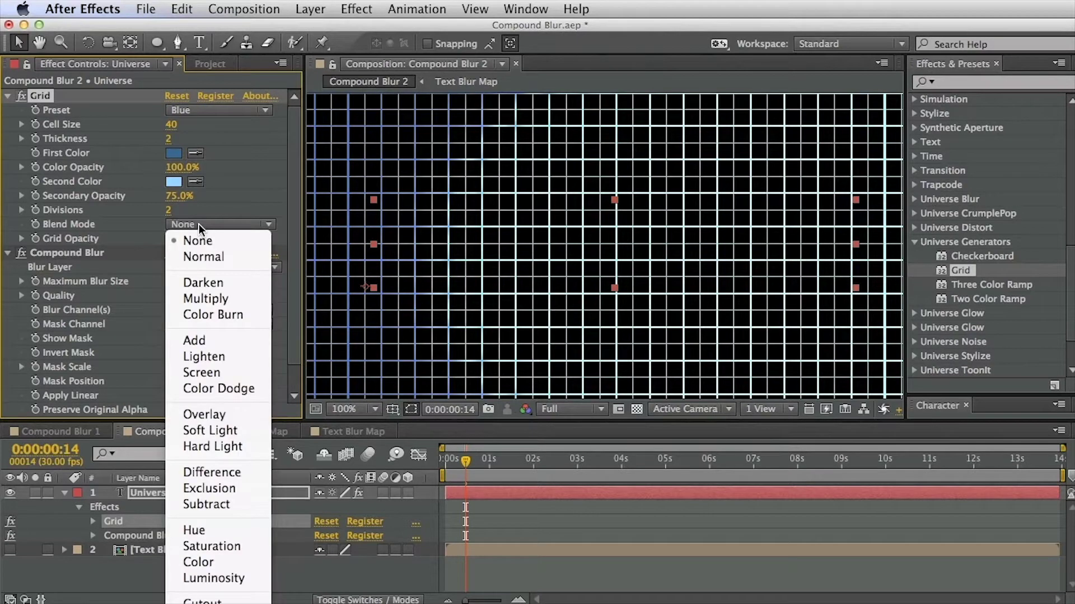
{"action": "left_click", "coordinate": [207, 601]}
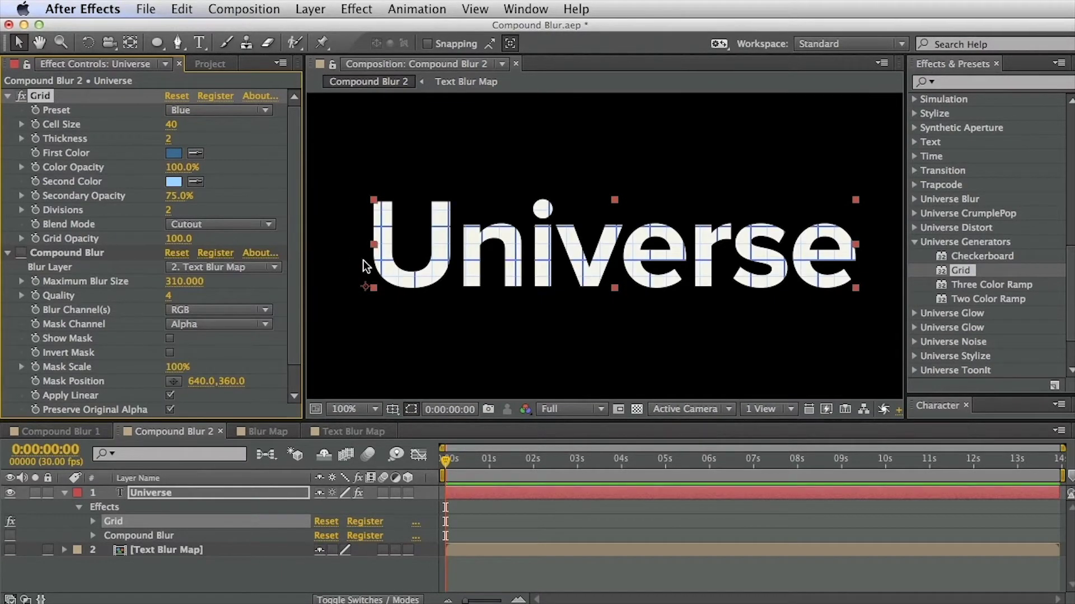
{"action": "left_click_drag", "start_coordinate": [168, 125], "coordinate": [197, 142]}
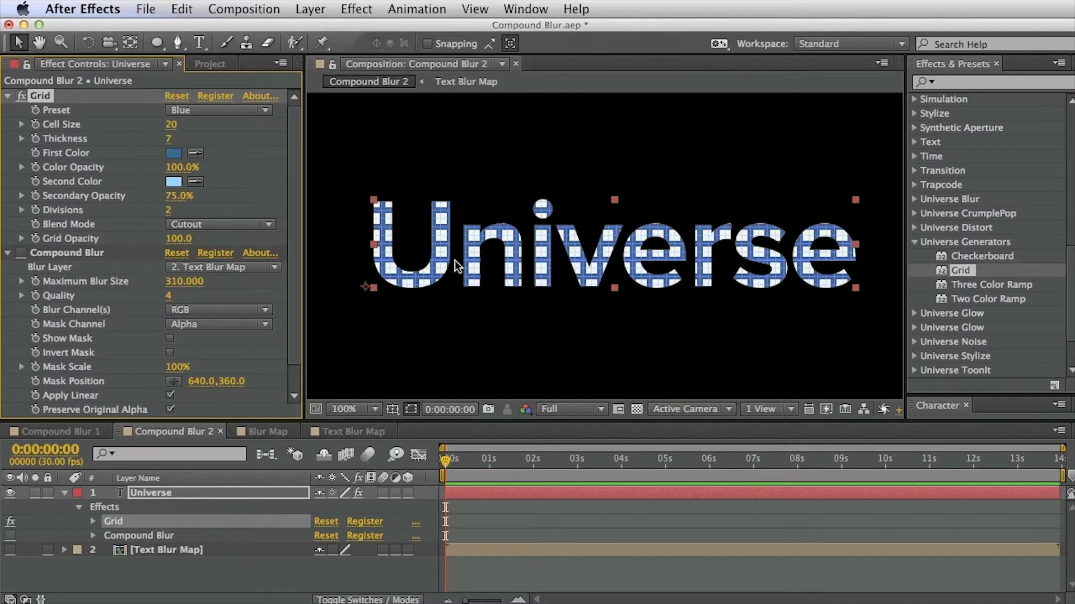
{"action": "left_click", "coordinate": [632, 412]}
{"action": "left_click", "coordinate": [632, 412]}
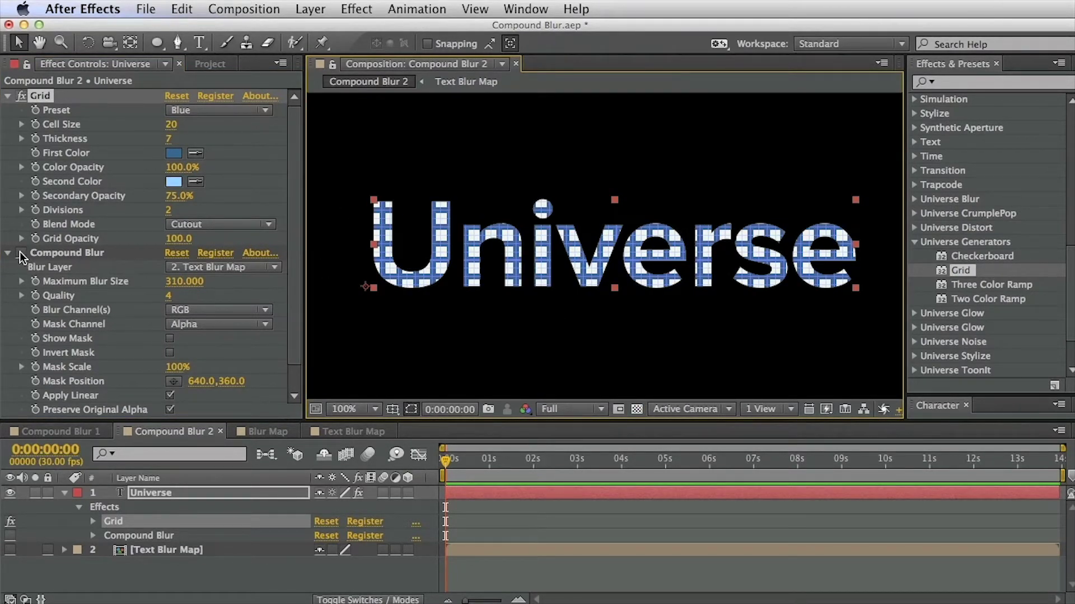
Step: Re-enable Compound Blur on the gridded text, turn off Preserve Original Alpha, and preview the result up to 0:00:01:01
{"action": "left_click", "coordinate": [22, 253]}
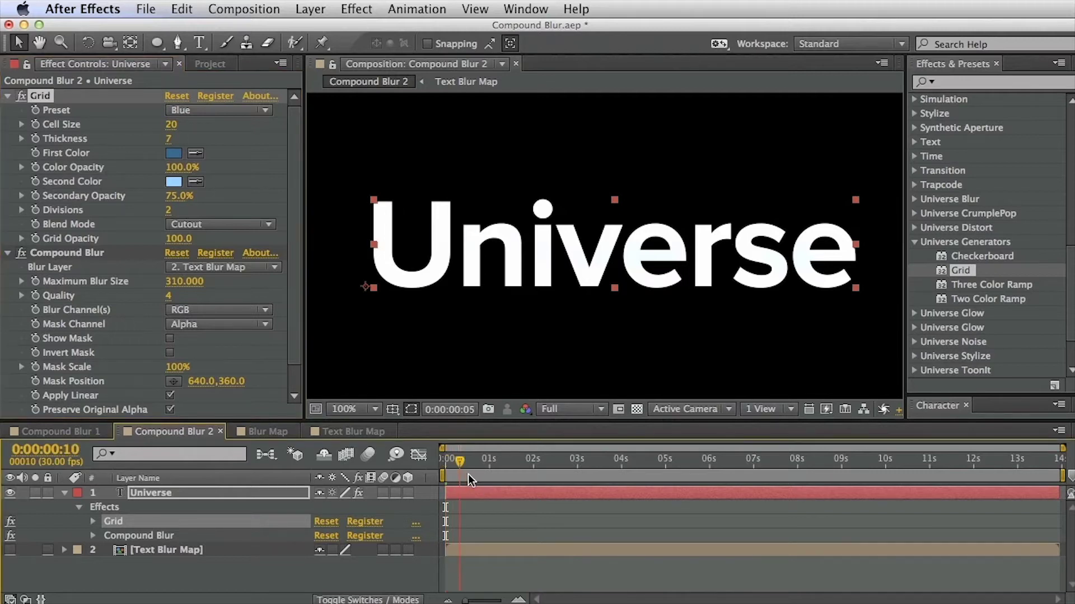
{"action": "mouse_move", "coordinate": [468, 475]}
{"action": "left_mouse_down"}
{"action": "mouse_move", "coordinate": [488, 476]}
{"action": "mouse_move", "coordinate": [471, 472]}
{"action": "mouse_move", "coordinate": [489, 474]}
{"action": "mouse_move", "coordinate": [472, 470]}
{"action": "mouse_move", "coordinate": [489, 473]}
{"action": "mouse_move", "coordinate": [481, 460]}
{"action": "mouse_move", "coordinate": [515, 459]}
{"action": "mouse_move", "coordinate": [474, 459]}
{"action": "left_mouse_up"}
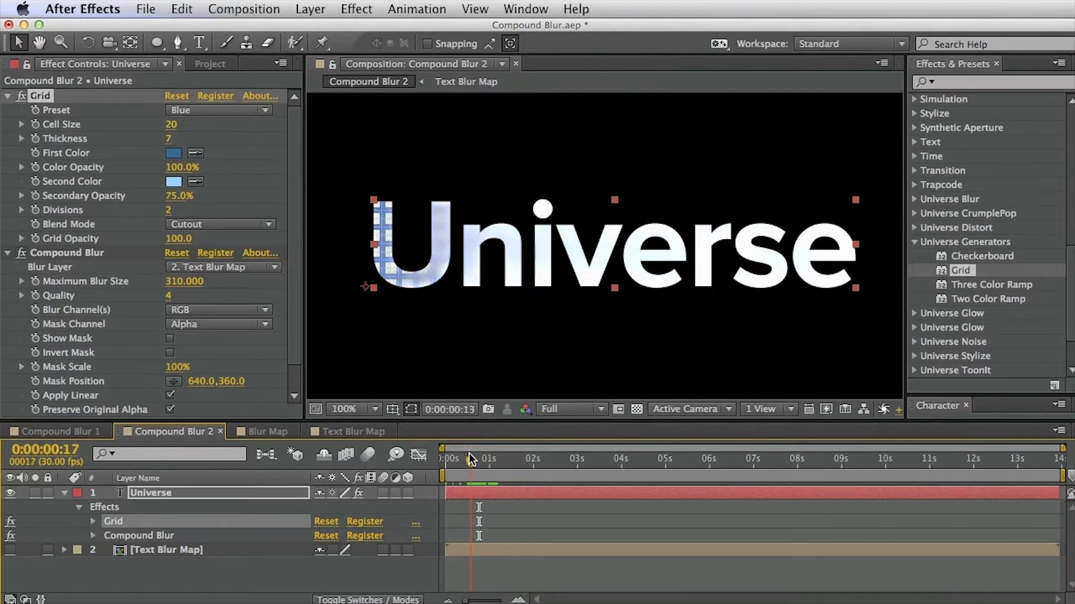
{"action": "left_click", "coordinate": [8, 95]}
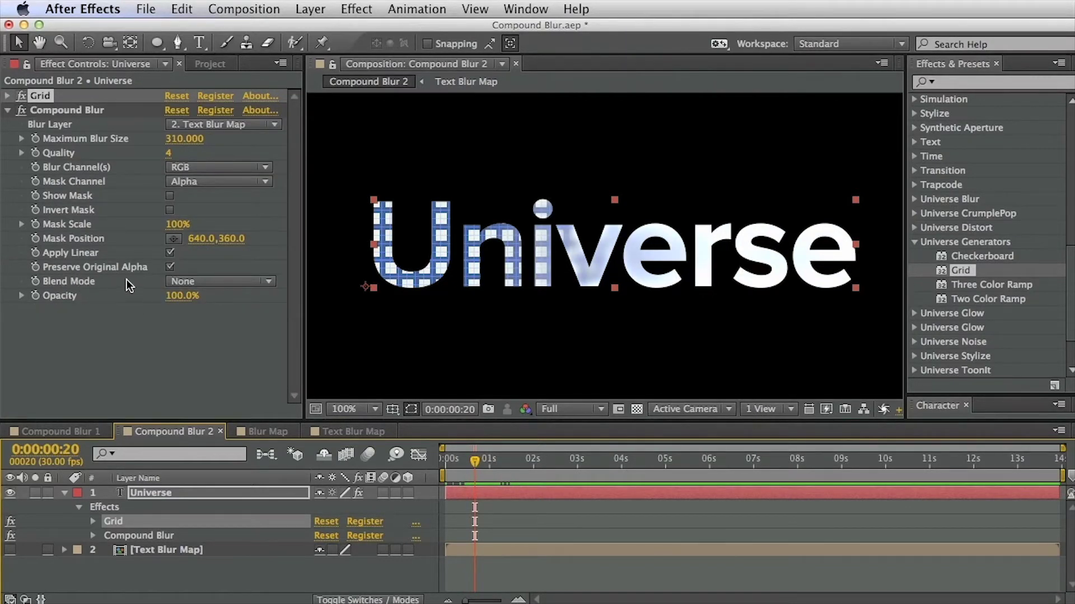
{"action": "left_click", "coordinate": [170, 267]}
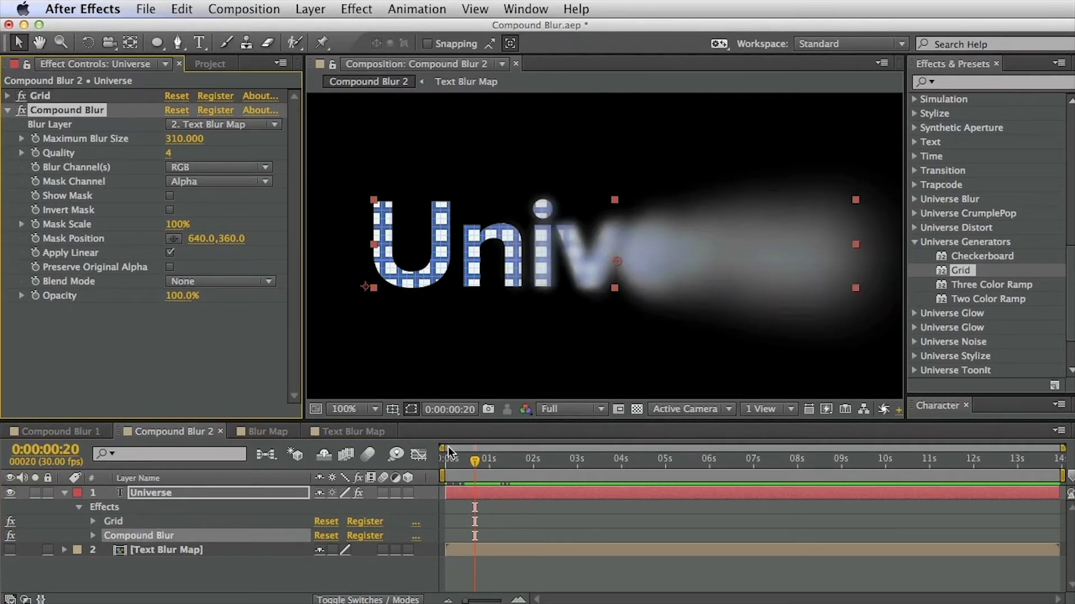
{"action": "left_click_drag", "start_coordinate": [463, 465], "coordinate": [491, 469]}
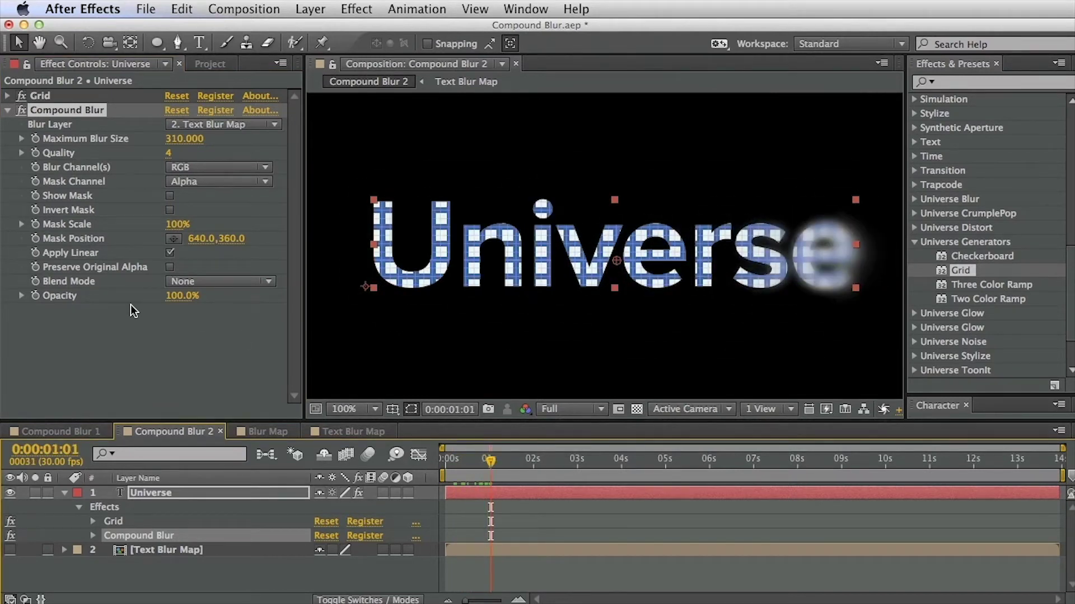
Step: Set the text's Compound Blur blend mode to Normal and preview the glow moving across the letters
{"action": "left_click", "coordinate": [205, 285]}
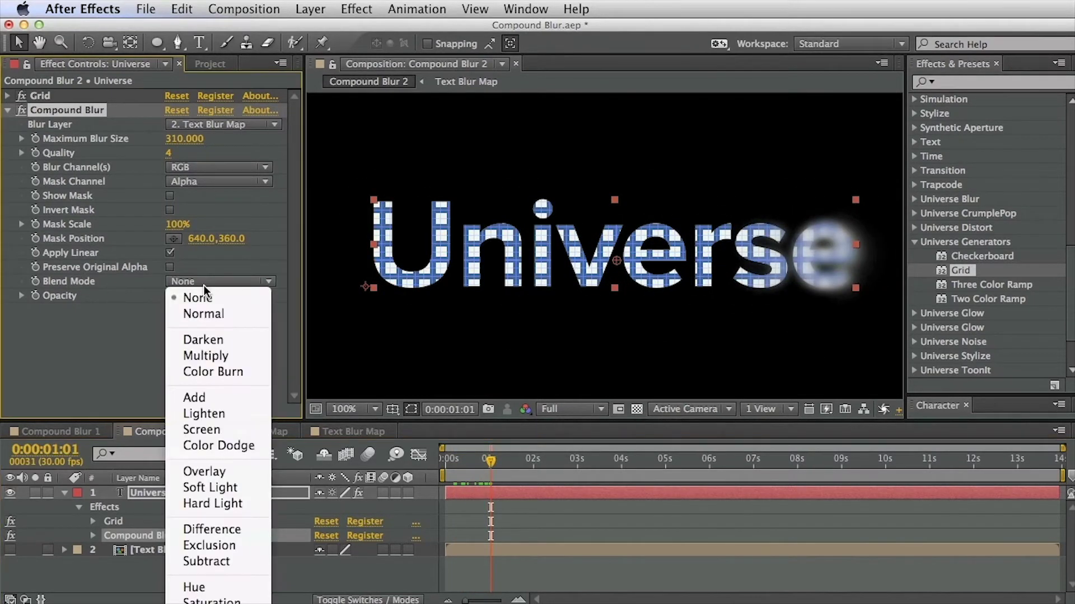
{"action": "left_click", "coordinate": [190, 315]}
{"action": "left_click", "coordinate": [470, 460]}
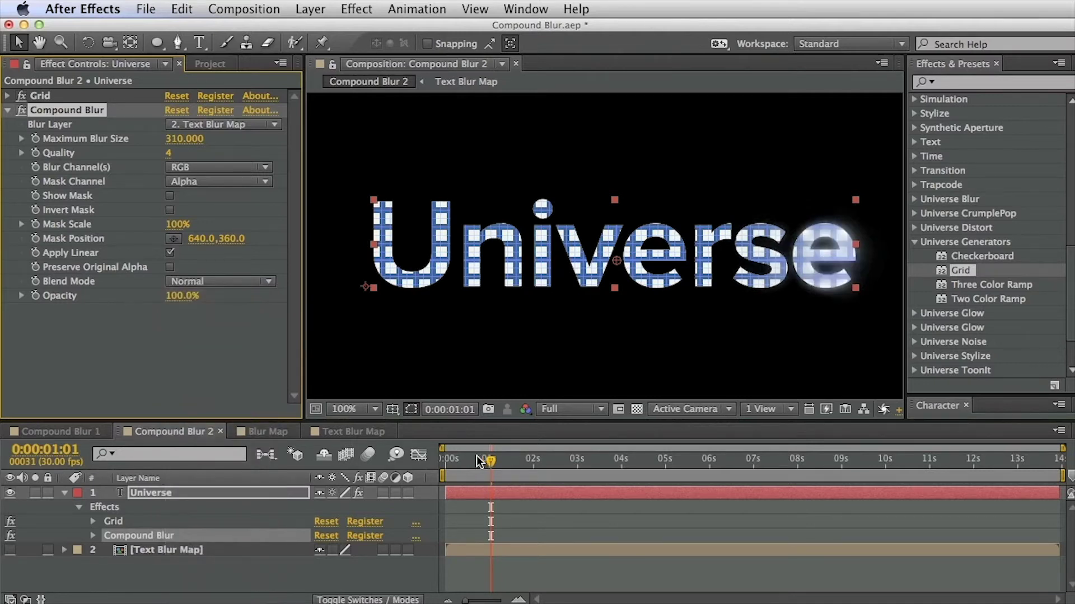
{"action": "left_click_drag", "start_coordinate": [471, 460], "coordinate": [479, 460]}
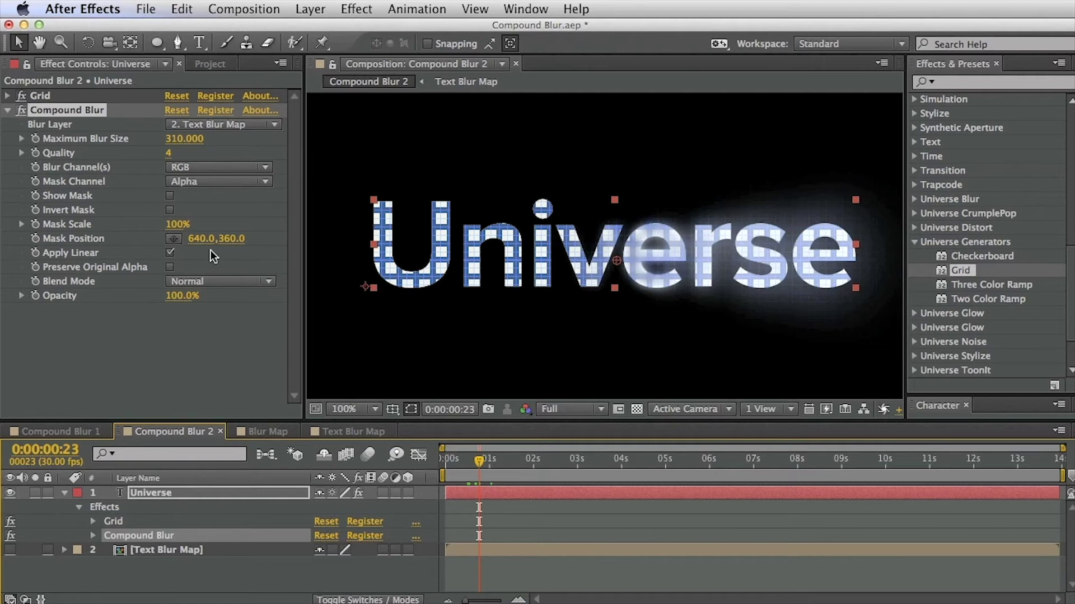
{"action": "mouse_move", "coordinate": [473, 459]}
{"action": "left_mouse_down"}
{"action": "mouse_move", "coordinate": [482, 459]}
{"action": "mouse_move", "coordinate": [468, 459]}
{"action": "left_mouse_up"}
Step: In Compound Blur 1, try the Screen and Add blend modes on Wheat Field's Compound Blur, then settle on Lighten
{"action": "left_click", "coordinate": [60, 431]}
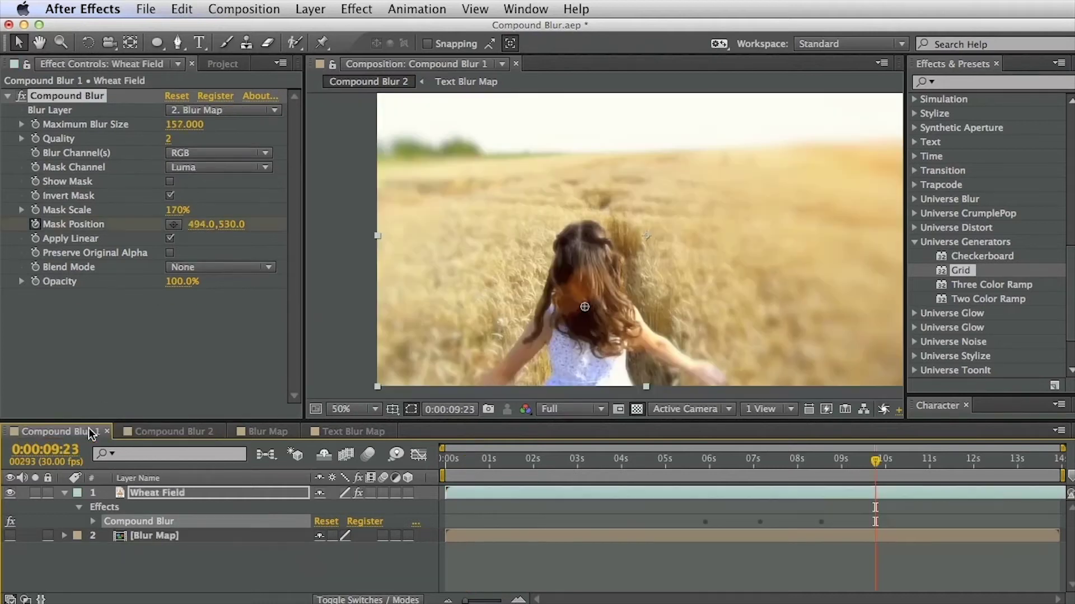
{"action": "left_click", "coordinate": [24, 255]}
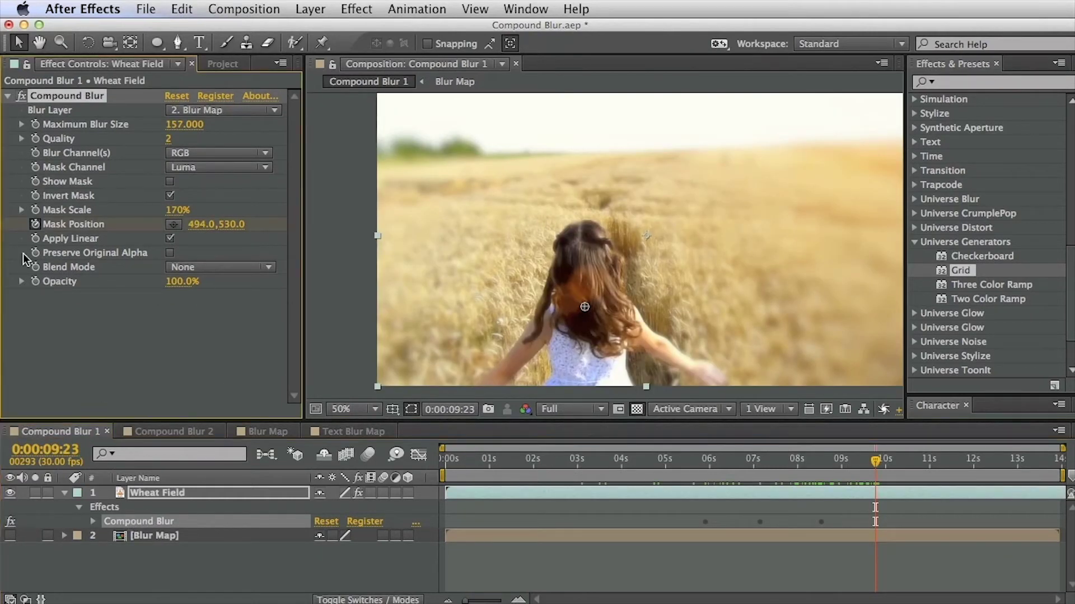
{"action": "left_click", "coordinate": [205, 266]}
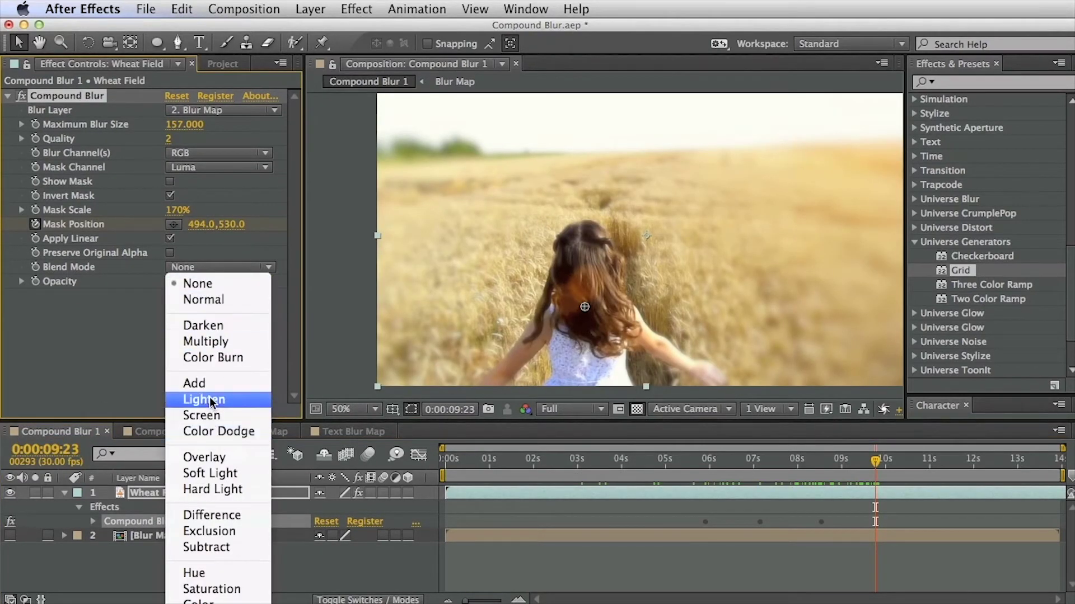
{"action": "left_click", "coordinate": [214, 417]}
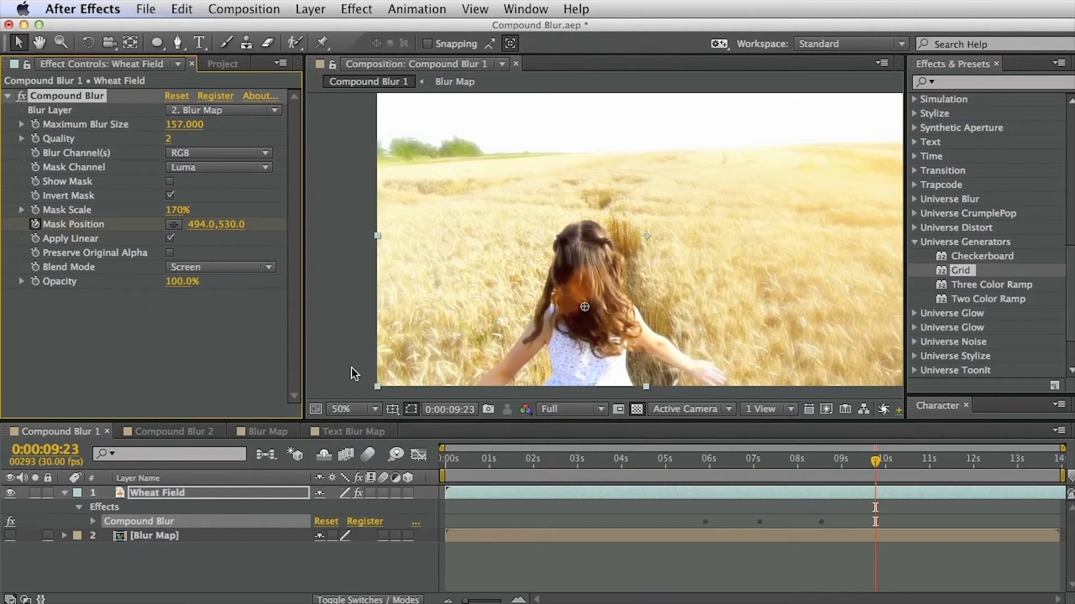
{"action": "left_click", "coordinate": [205, 266]}
{"action": "left_click", "coordinate": [228, 383]}
{"action": "left_click", "coordinate": [214, 266]}
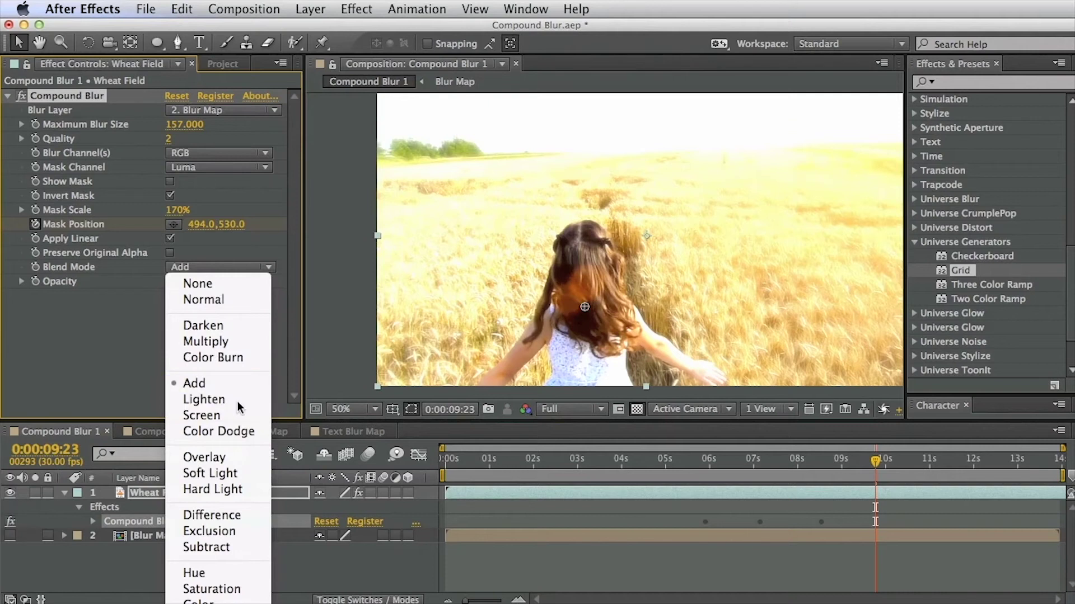
{"action": "left_click", "coordinate": [217, 401]}
Step: Preview Wheat Field up to 0:00:07:11 and vary the Compound Blur's opacity, ending at 100%
{"action": "left_click_drag", "start_coordinate": [488, 462], "coordinate": [750, 478]}
{"action": "left_click_drag", "start_coordinate": [182, 281], "coordinate": [248, 292]}
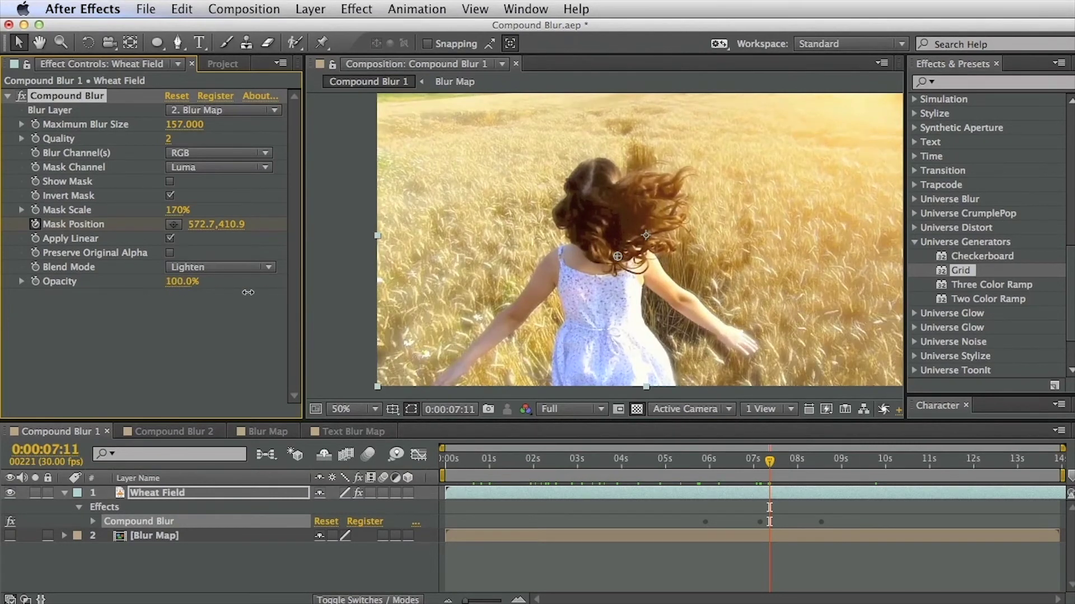